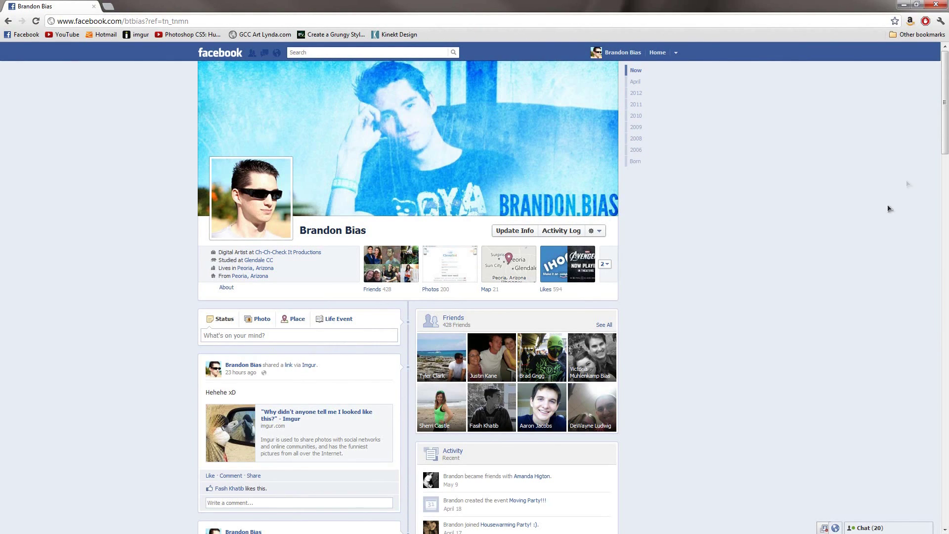
# Scroll through the Facebook profile page to show the cover photo and profile picture
pyautogui.scroll(-3, 945, 93)
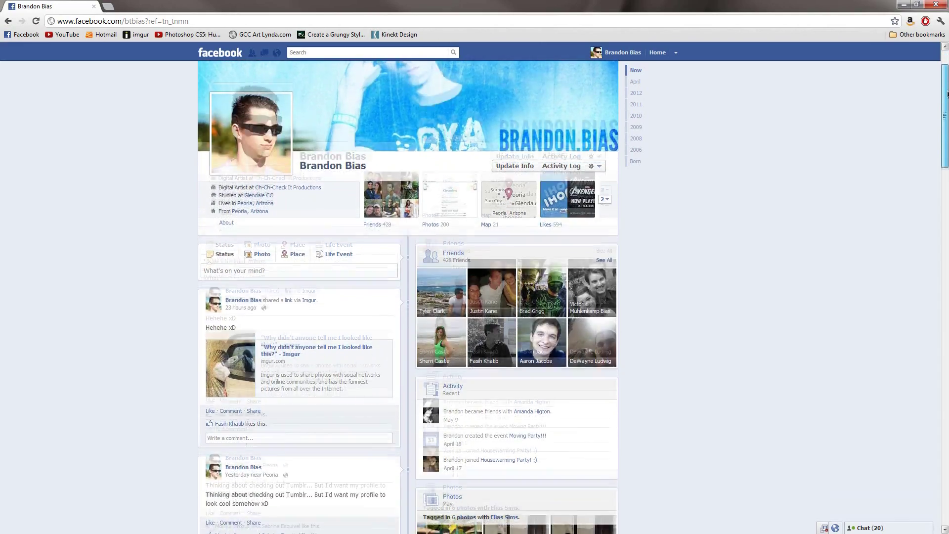
pyautogui.scroll(-2, 944, 110)
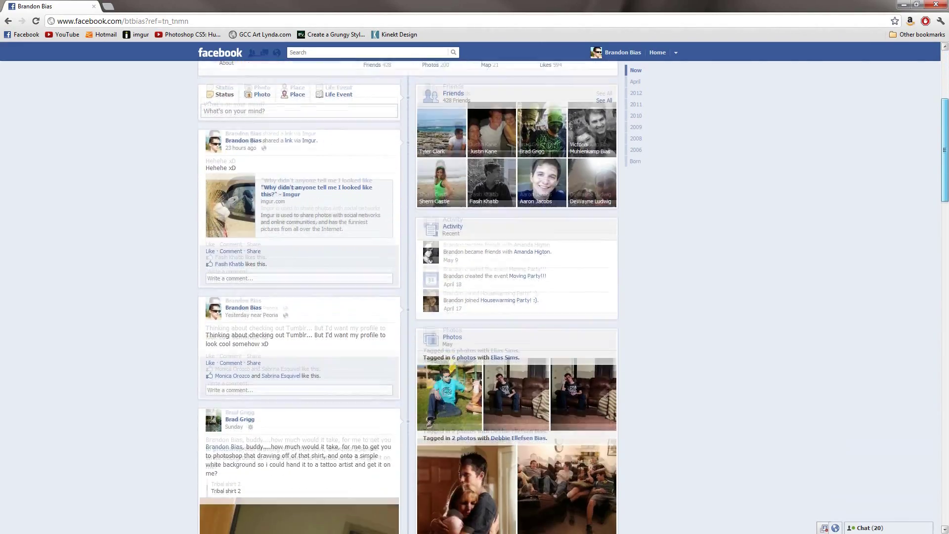
pyautogui.scroll(-3, 573, 306)
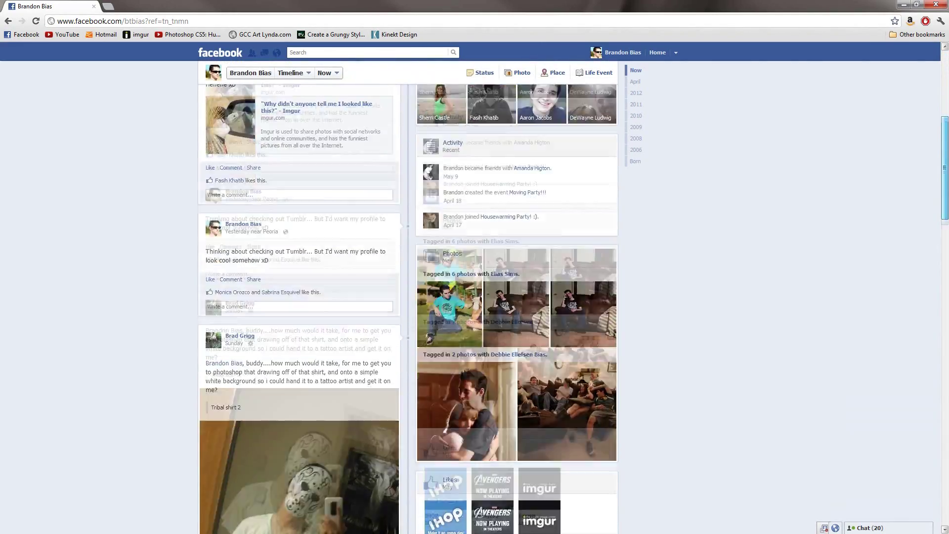
pyautogui.scroll(1, 944, 176)
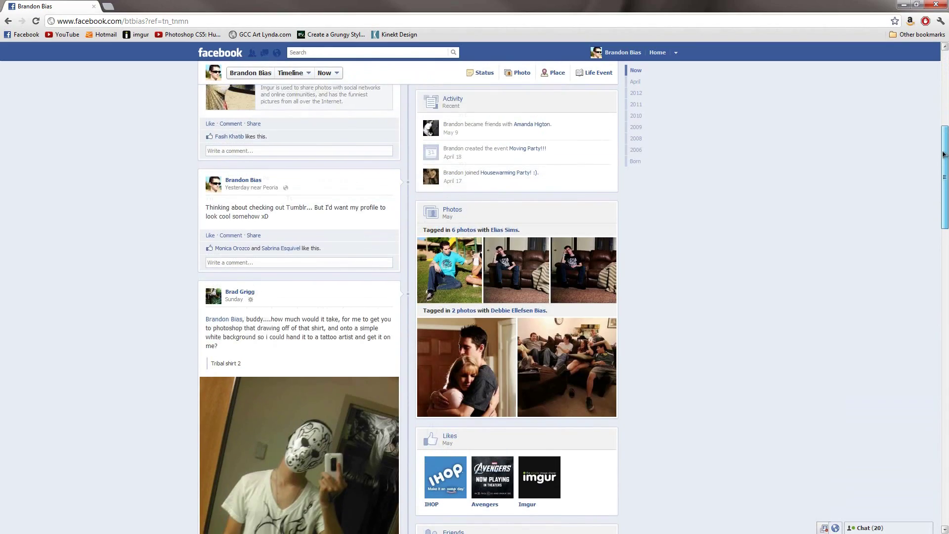
pyautogui.scroll(-2, 943, 176)
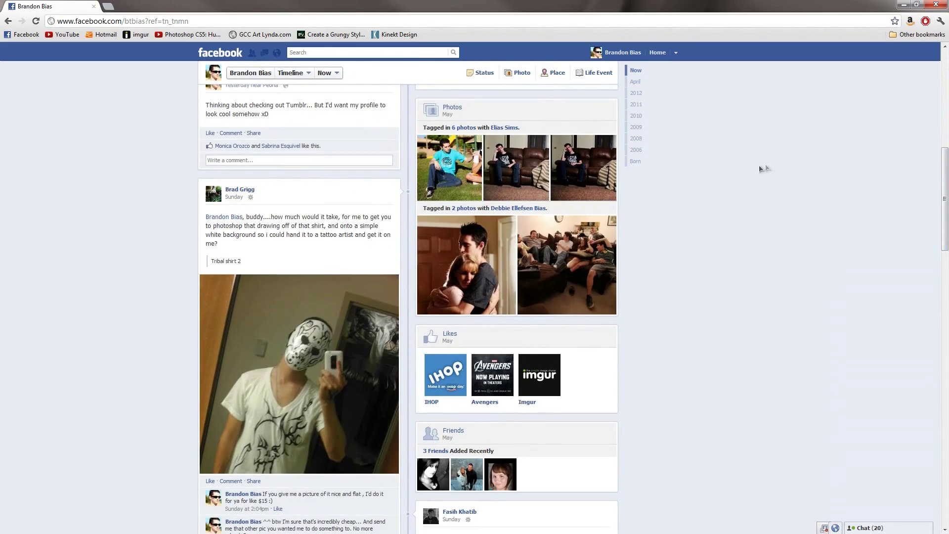
pyautogui.scroll(-4, 771, 331)
pyautogui.scroll(6, 758, 333)
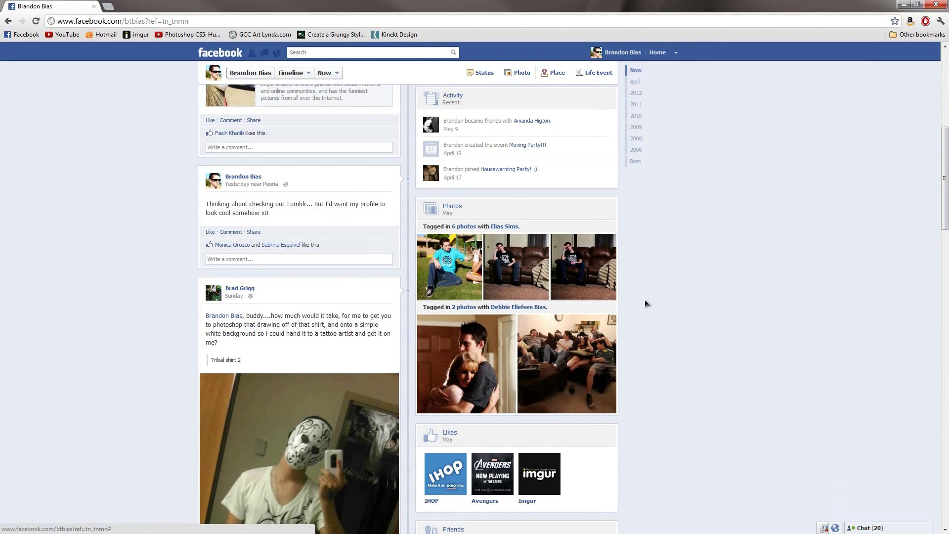
pyautogui.scroll(2, 684, 286)
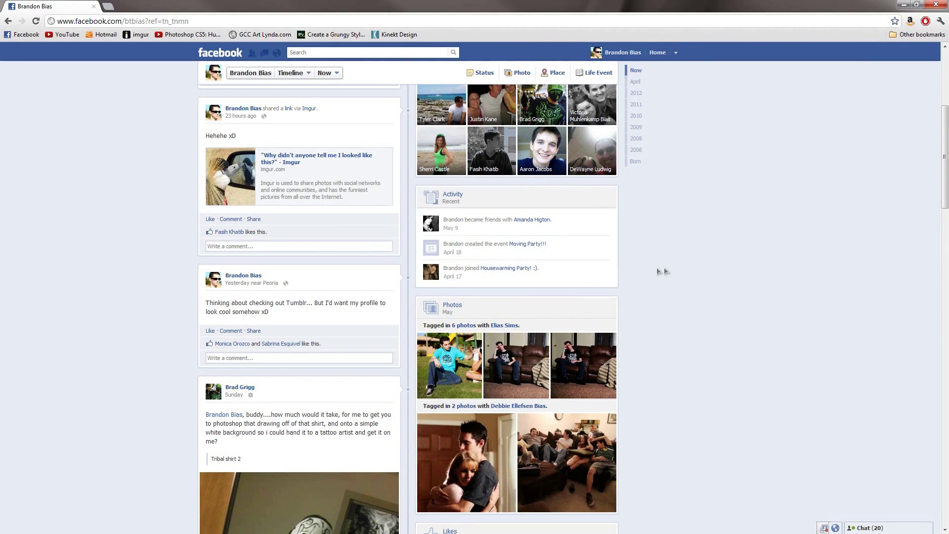
pyautogui.scroll(3, 655, 271)
pyautogui.scroll(2, 653, 270)
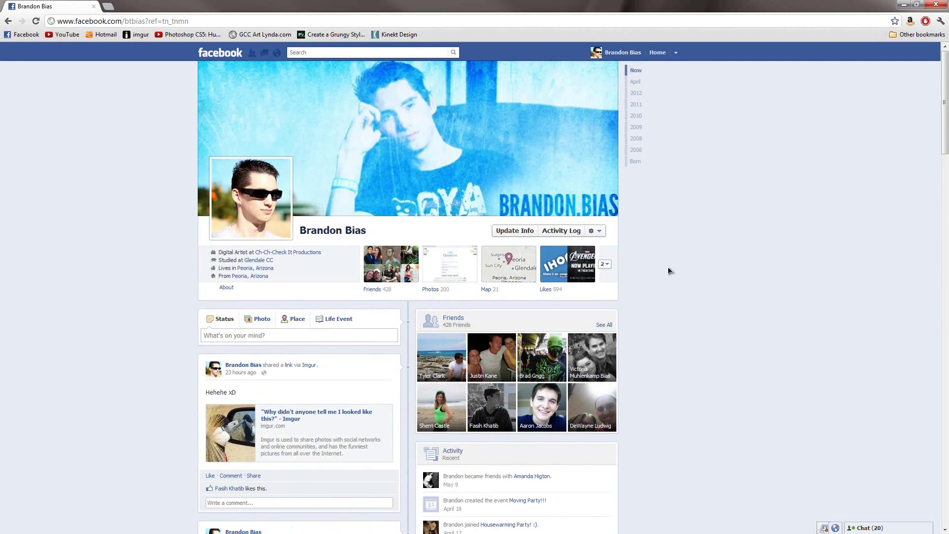
pyautogui.moveTo(496, 168)
pyautogui.moveTo(454, 168)
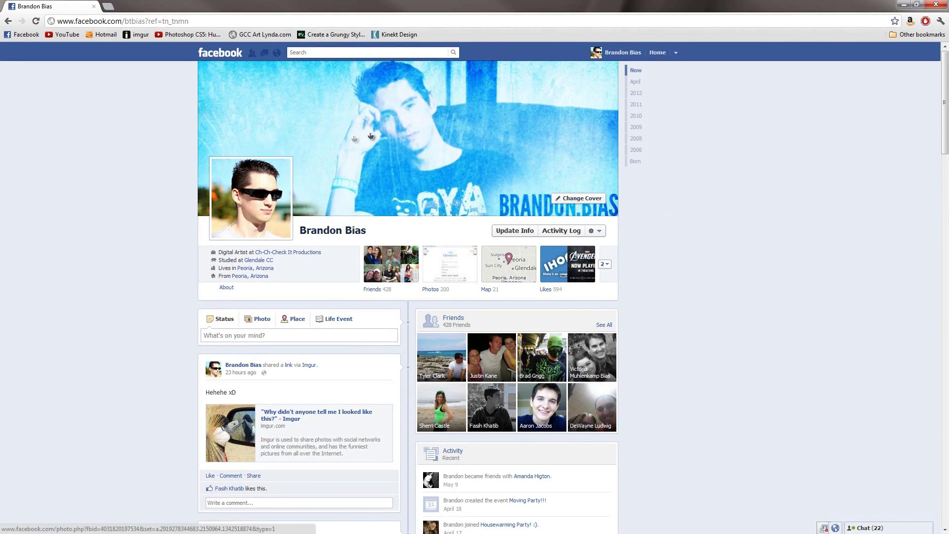
pyautogui.moveTo(265, 204)
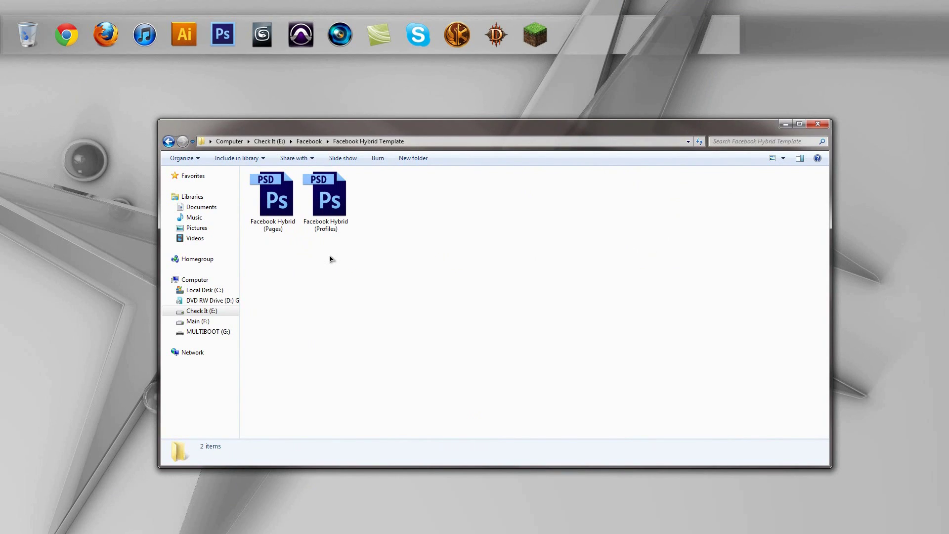
# Open Facebook Hybrid (Profiles).psd from the template folder in Photoshop
pyautogui.moveTo(392, 280); pyautogui.dragTo(284, 209)
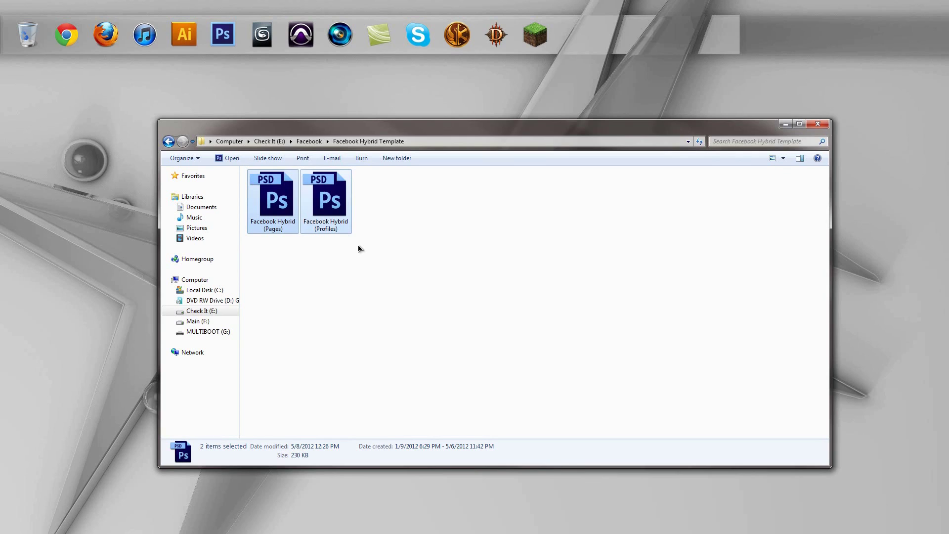
pyautogui.click(360, 248)
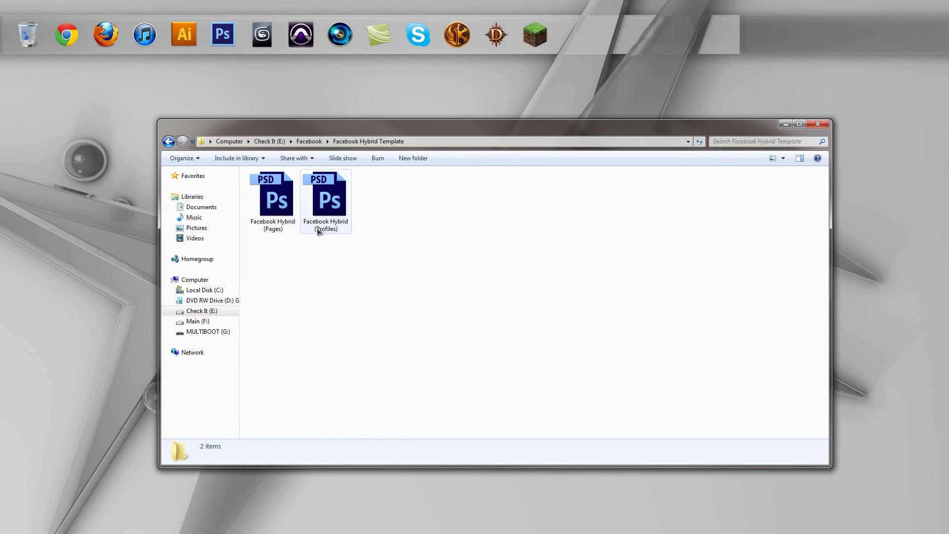
pyautogui.doubleClick(334, 200)
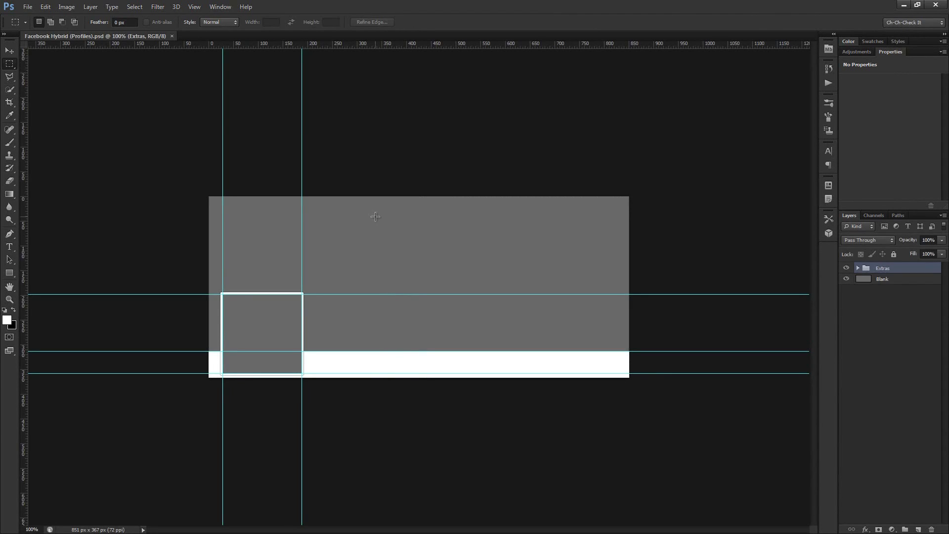
# Hide the rulers and guides and switch to the Move tool
pyautogui.hotkey('ctrl', 'r')
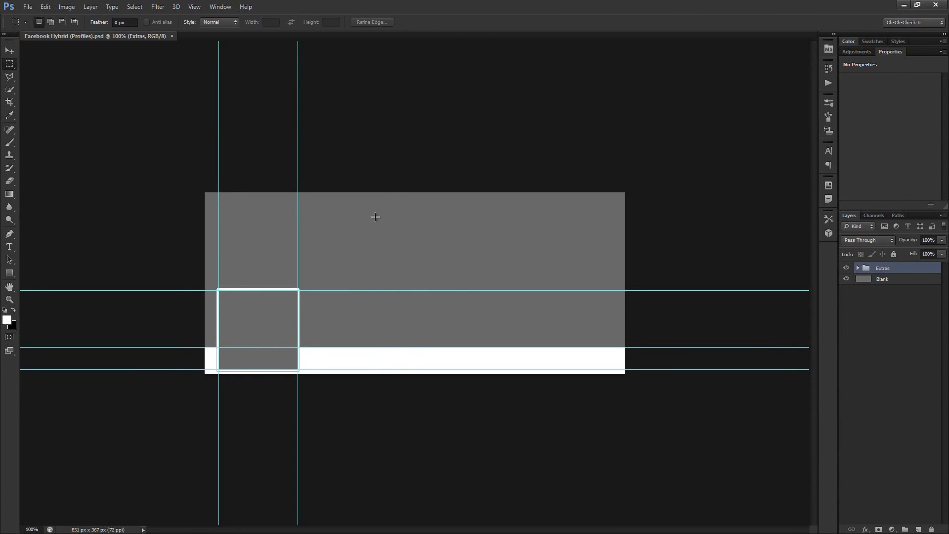
pyautogui.press('v')
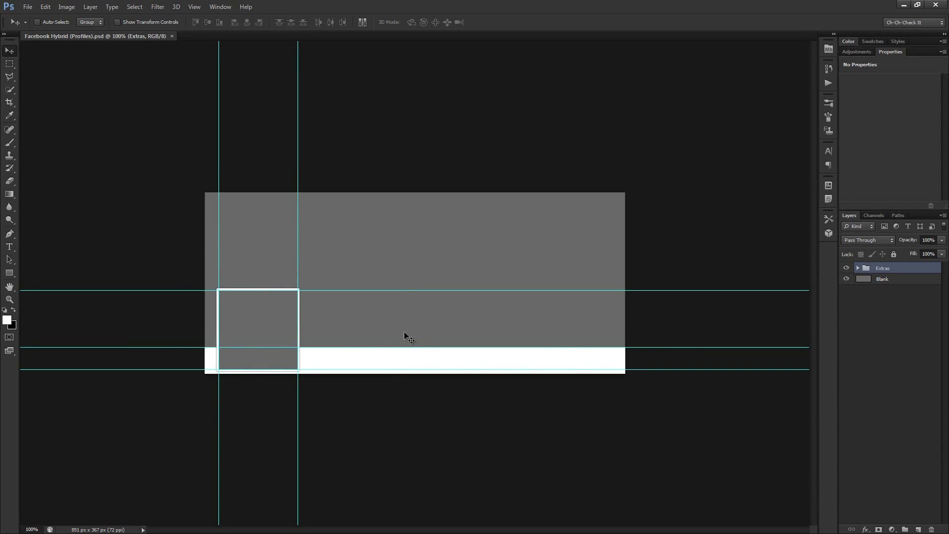
pyautogui.hotkey('ctrl', ';')
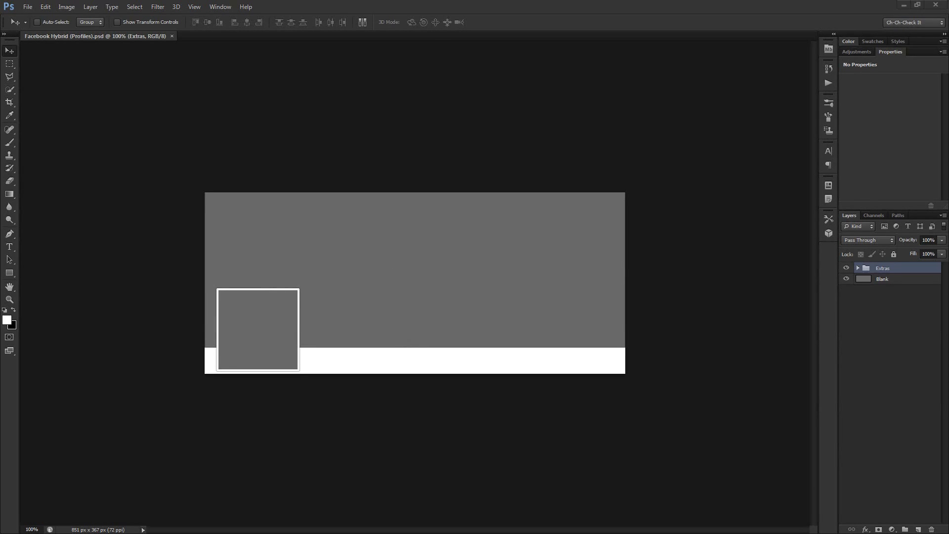
# Bring snapshot.jpg into the Profiles template as Layer 1, stacked below the Extras group
pyautogui.moveTo(605, 28); pyautogui.dragTo(497, 35)
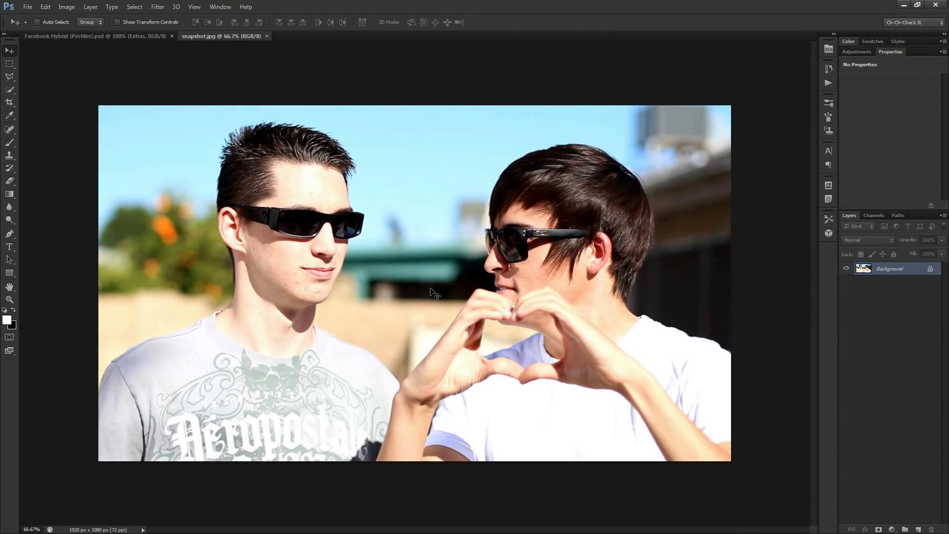
pyautogui.moveTo(435, 293)
pyautogui.mouseDown()
pyautogui.moveTo(401, 282)
pyautogui.moveTo(312, 163)
pyautogui.moveTo(177, 42)
pyautogui.moveTo(138, 39)
pyautogui.moveTo(426, 279)
pyautogui.moveTo(420, 288)
pyautogui.mouseUp()
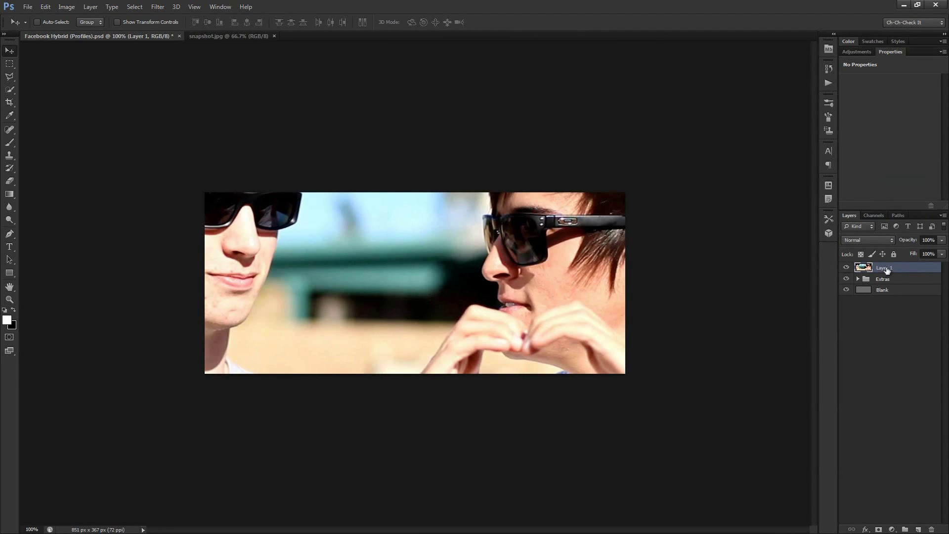
pyautogui.moveTo(886, 270); pyautogui.dragTo(888, 285)
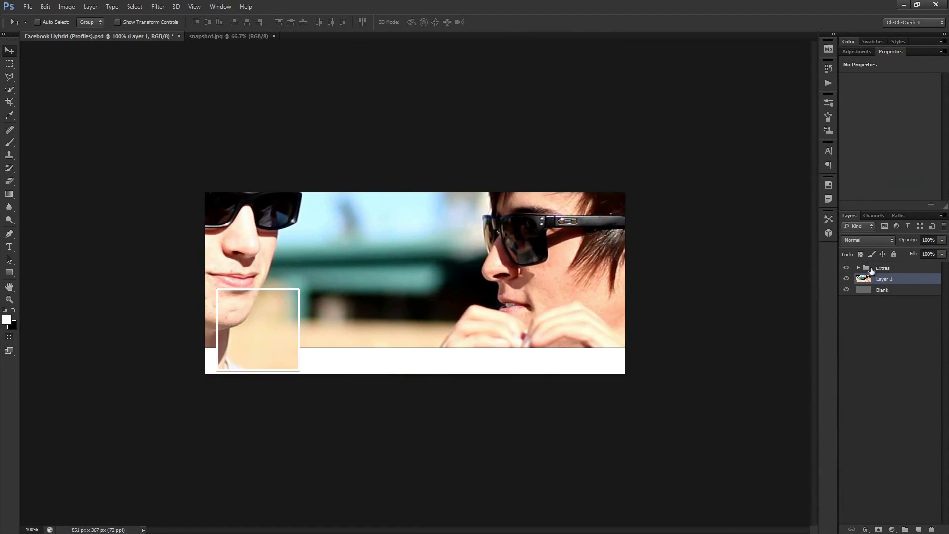
pyautogui.click(893, 271)
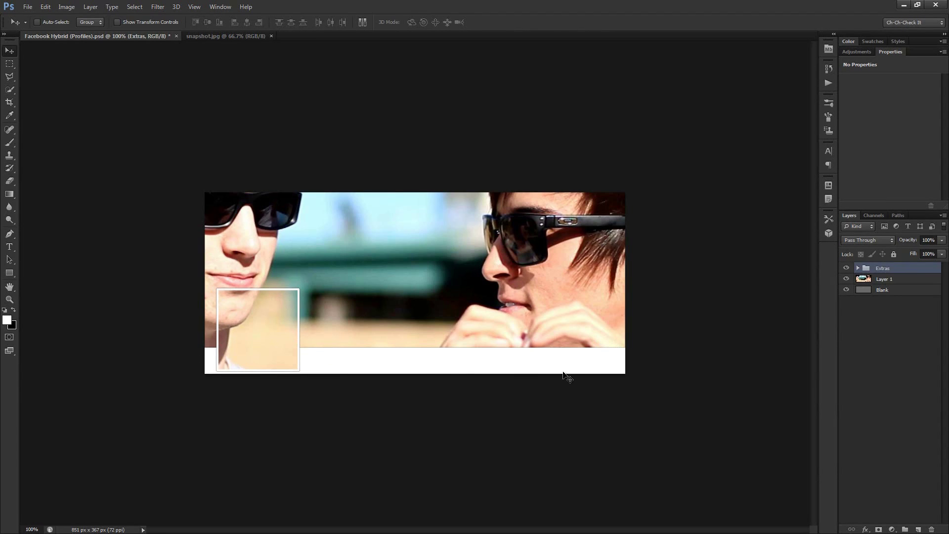
# Scale the snapshot layer to about 21% and nudge the face into the profile-picture box
pyautogui.click(892, 280)
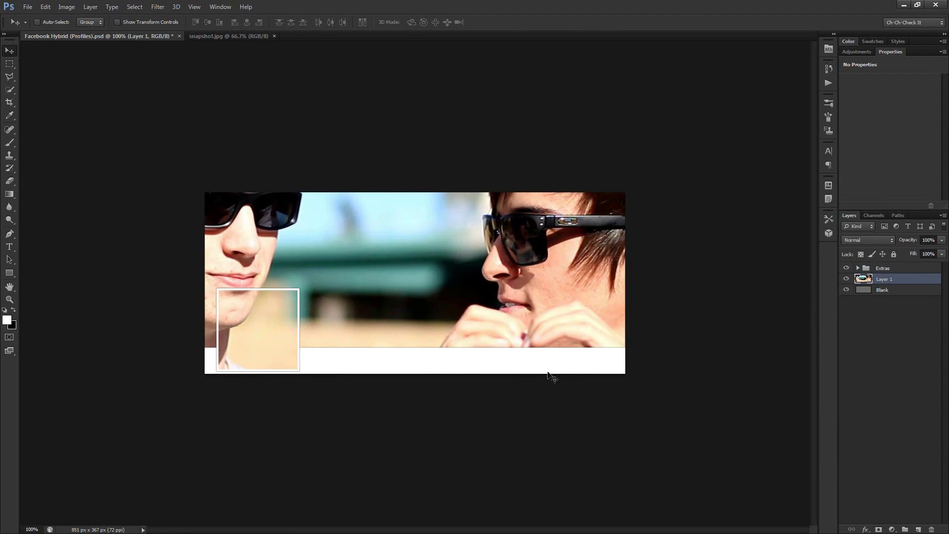
pyautogui.hotkey('ctrl', 't')
pyautogui.hotkey('ctrl', '0')
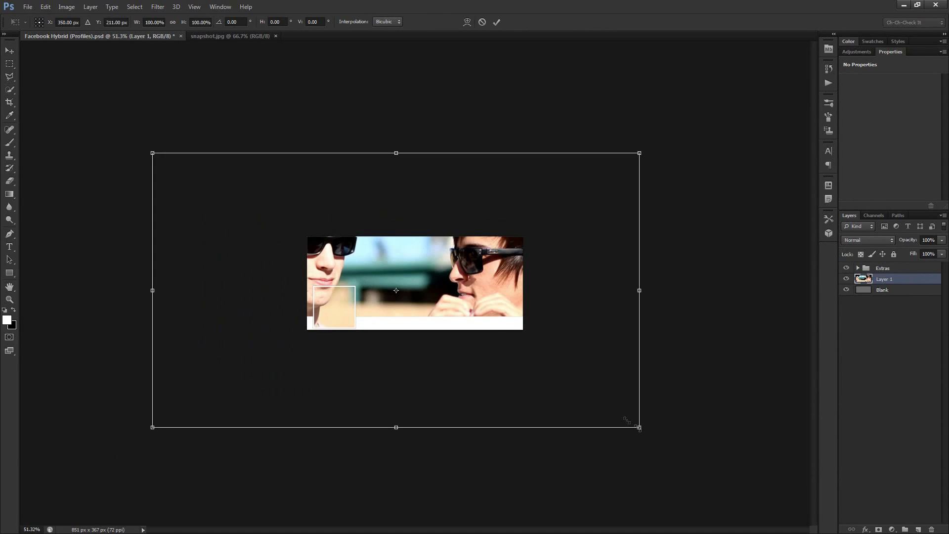
pyautogui.moveTo(639, 427); pyautogui.dragTo(372, 352)
pyautogui.scroll(3, 335, 350)
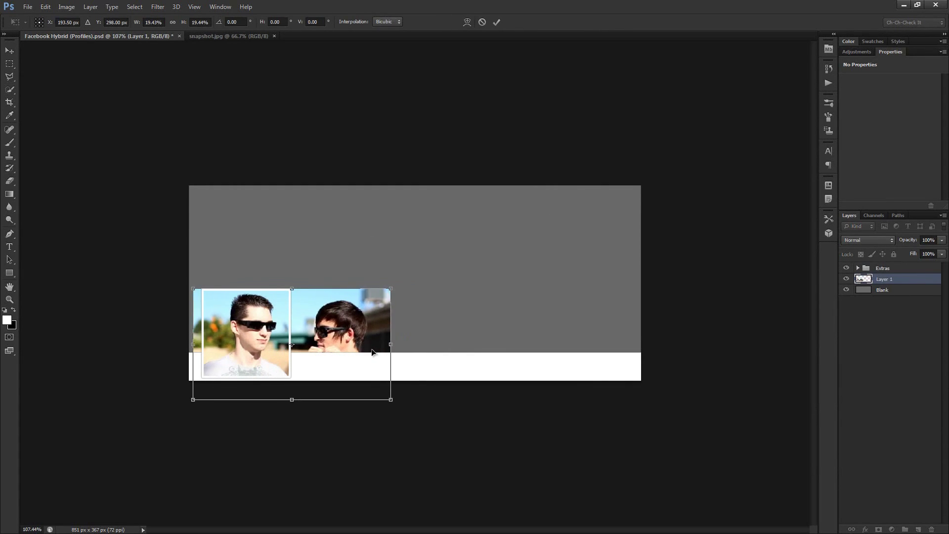
pyautogui.moveTo(193, 399); pyautogui.dragTo(173, 411)
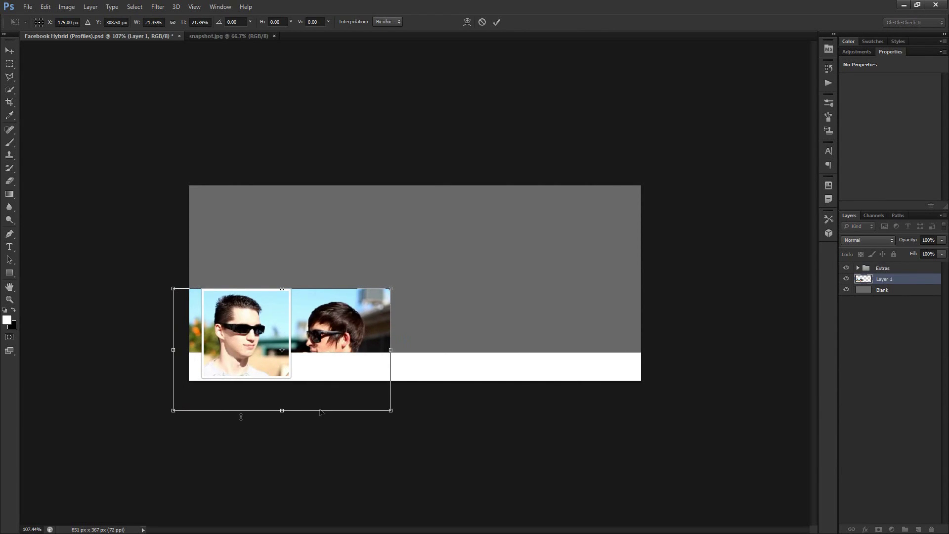
pyautogui.moveTo(343, 362); pyautogui.dragTo(352, 358)
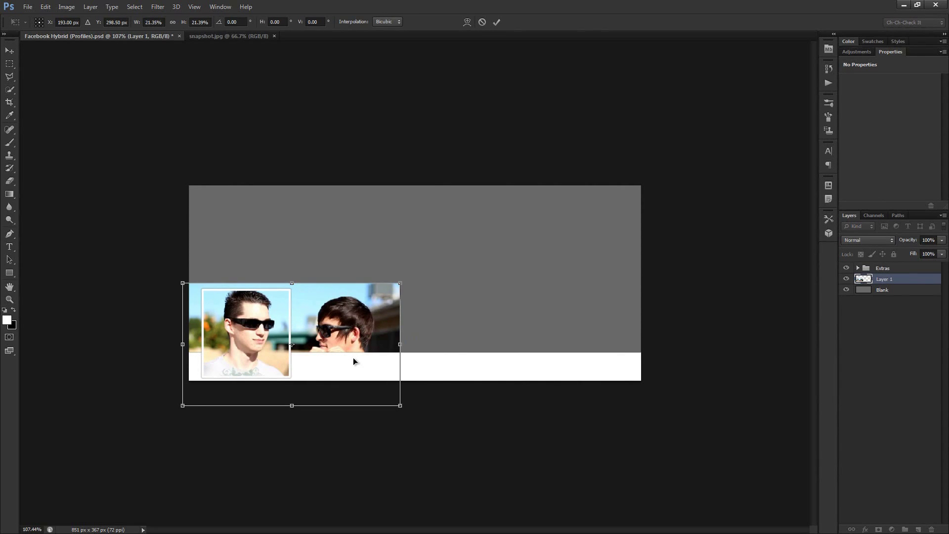
pyautogui.press('Right')
pyautogui.press('Down')
pyautogui.press('Down')
pyautogui.press('Down')
pyautogui.press('Down')
pyautogui.press('Down')
pyautogui.press('Down')
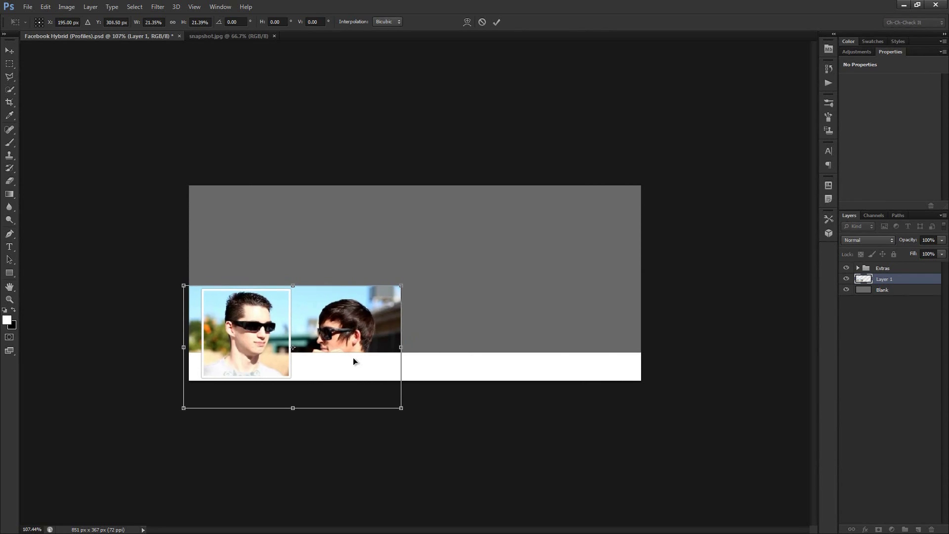
pyautogui.press('Right')
pyautogui.press('Right')
pyautogui.press('Right')
pyautogui.press('Right')
pyautogui.press('Right')
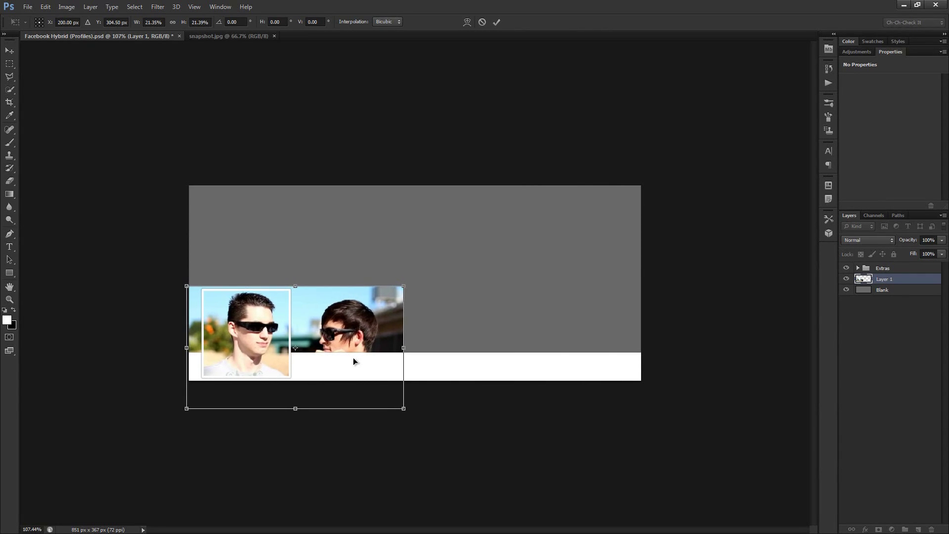
pyautogui.press('Return')
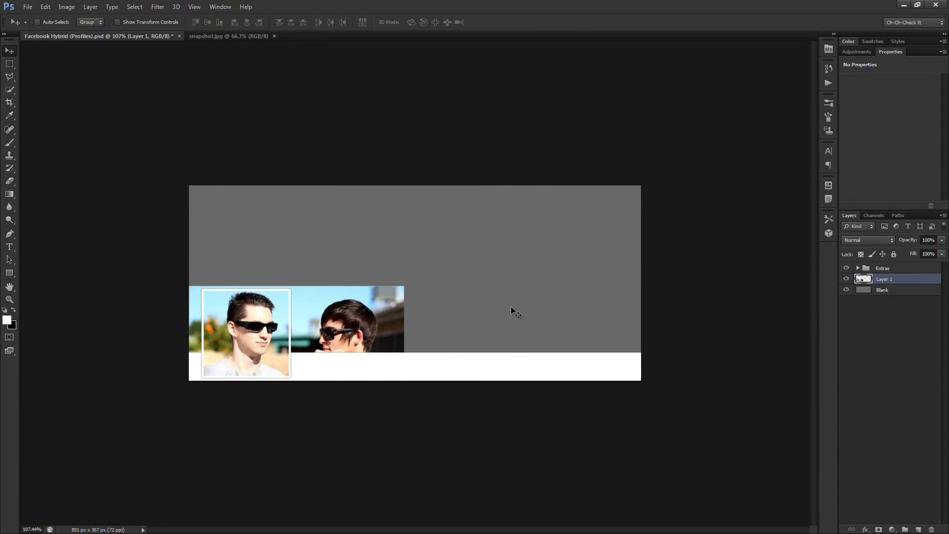
# Rename Layer 1 to 'Picture' and add a new layer named 'Sky' above it
pyautogui.doubleClick(884, 279)
pyautogui.write('Picture')
pyautogui.click(918, 529)
pyautogui.doubleClick(884, 278)
pyautogui.write('Sky')
pyautogui.press('Return')
# Paint sampled light-blue sky across the top of the banner and the grey band
pyautogui.press('b')
pyautogui.rightClick(484, 352)
pyautogui.press('Return')
pyautogui.press('[')
pyautogui.press('[')
pyautogui.press('[')
pyautogui.press('[')
pyautogui.press('[')
pyautogui.press('[')
pyautogui.press('[')
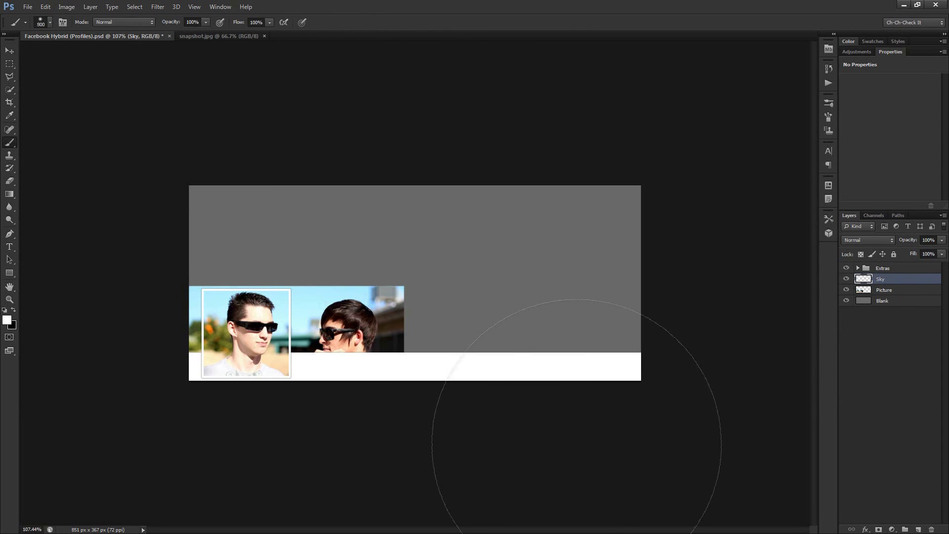
pyautogui.hotkey('ctrl', '+')
pyautogui.keyDown('alt'); pyautogui.click(334, 299); pyautogui.keyUp('alt')
pyautogui.moveTo(630, 241)
pyautogui.mouseDown()
pyautogui.moveTo(263, 166)
pyautogui.moveTo(680, 428)
pyautogui.mouseUp()
pyautogui.press('[')
pyautogui.press('[')
pyautogui.moveTo(662, 369)
pyautogui.mouseDown()
pyautogui.moveTo(454, 405)
pyautogui.moveTo(452, 384)
pyautogui.moveTo(485, 293)
pyautogui.moveTo(302, 246)
pyautogui.moveTo(116, 281)
pyautogui.moveTo(420, 288)
pyautogui.moveTo(439, 223)
pyautogui.moveTo(196, 264)
pyautogui.moveTo(464, 277)
pyautogui.moveTo(395, 307)
pyautogui.moveTo(371, 374)
pyautogui.moveTo(316, 334)
pyautogui.moveTo(396, 385)
pyautogui.moveTo(313, 362)
pyautogui.moveTo(303, 343)
pyautogui.mouseUp()
pyautogui.press('[')
pyautogui.press('[')
pyautogui.press('[')
pyautogui.press(']')
pyautogui.press(']')
pyautogui.press(']')
pyautogui.press(']')
pyautogui.press(']')
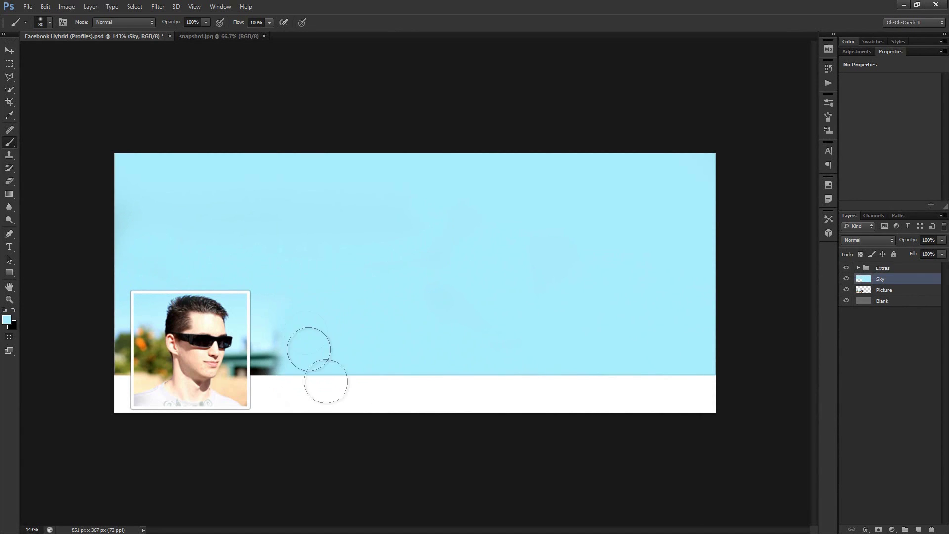
pyautogui.press(']')
pyautogui.press(']')
pyautogui.press(']')
pyautogui.press(']')
# Type 'PHOTOSHOP RULEZ' in black League Gothic on the sky
pyautogui.press('t')
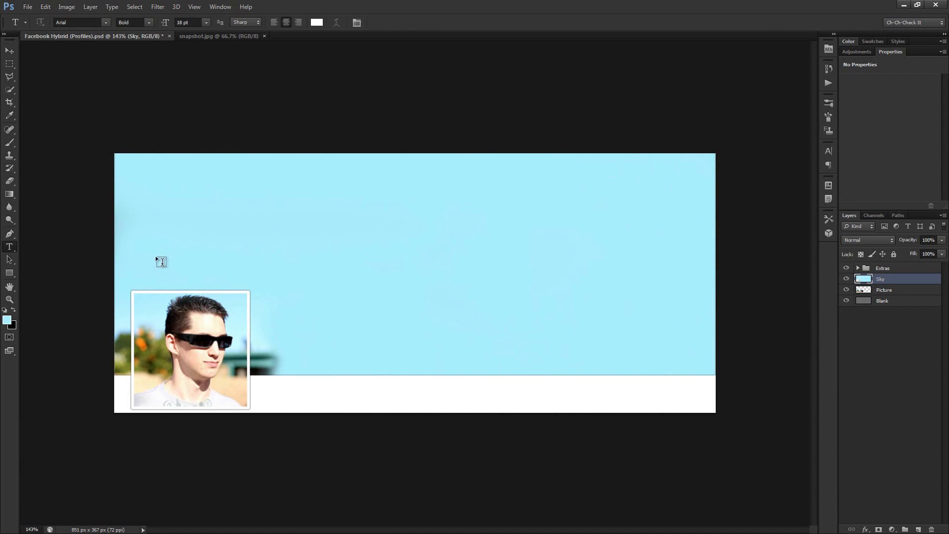
pyautogui.press('x')
pyautogui.click(155, 256)
pyautogui.click(91, 22)
pyautogui.write('Lea')
pyautogui.press('Return')
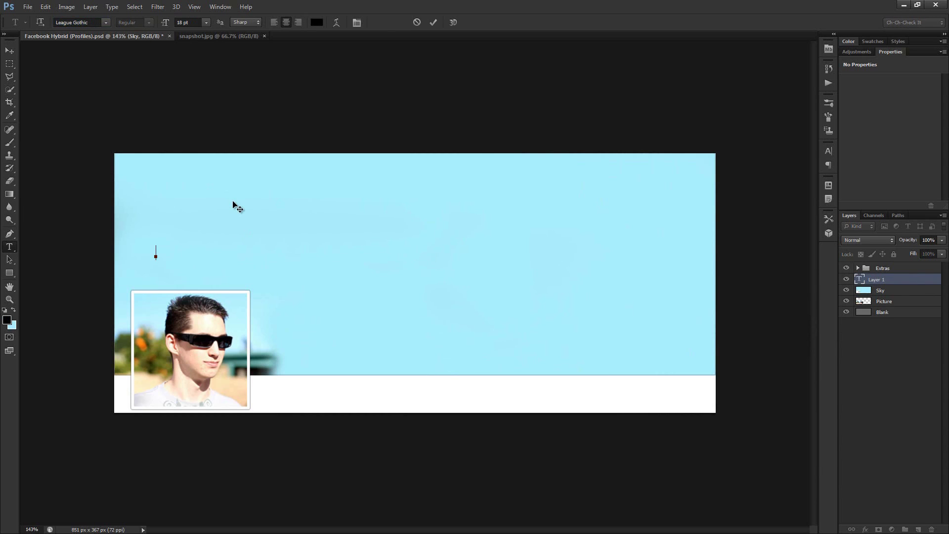
pyautogui.write('PHOTOSHOP RULEZ')
pyautogui.hotkey('ctrl', 'Return')
# Enlarge the PHOTOSHOP RULEZ title to span the banner across the top of the sky
pyautogui.hotkey('ctrl', 't')
pyautogui.moveTo(237, 262); pyautogui.dragTo(692, 272)
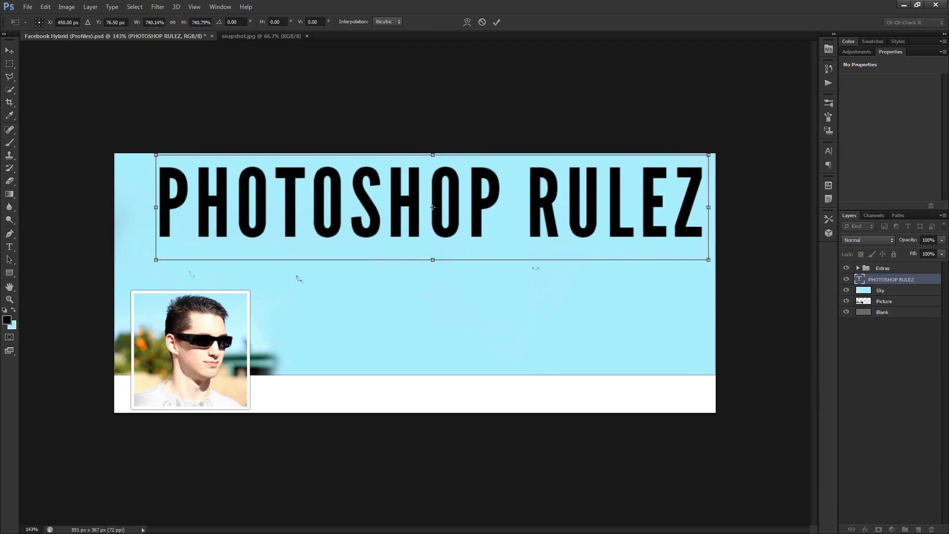
pyautogui.moveTo(342, 229); pyautogui.dragTo(355, 241)
pyautogui.press('Return')
# Place Grunge_gray_02 over the banner in Overlay mode, masking it off the photo
pyautogui.moveTo(550, 297); pyautogui.dragTo(435, 269)
pyautogui.moveTo(610, 414); pyautogui.dragTo(724, 482)
pyautogui.press('Return')
pyautogui.click(868, 240)
pyautogui.click(864, 370)
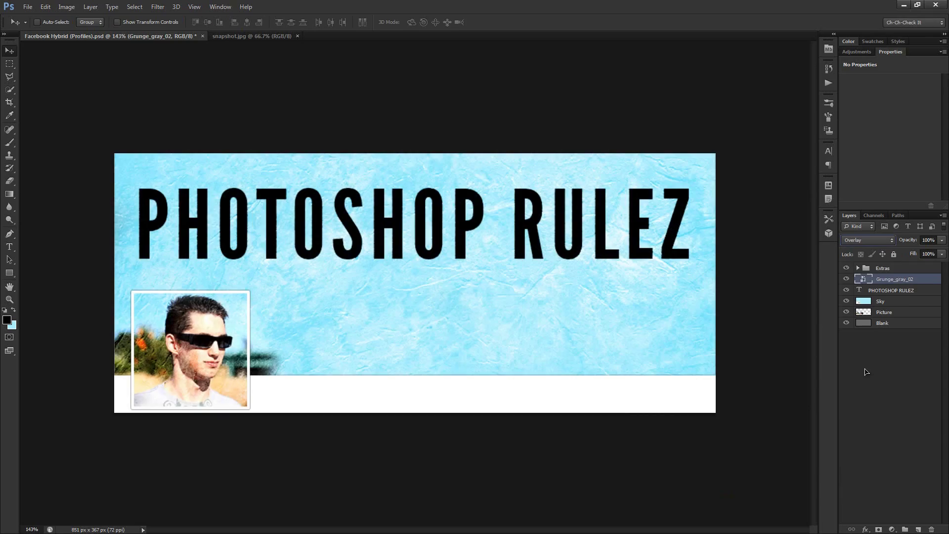
pyautogui.click(878, 529)
pyautogui.press('b')
pyautogui.moveTo(164, 316)
pyautogui.mouseDown()
pyautogui.moveTo(191, 402)
pyautogui.moveTo(217, 395)
pyautogui.mouseUp()
# Add an Overlay layer, darken the top-left sky and title, and move it toward Extras
pyautogui.click(917, 529)
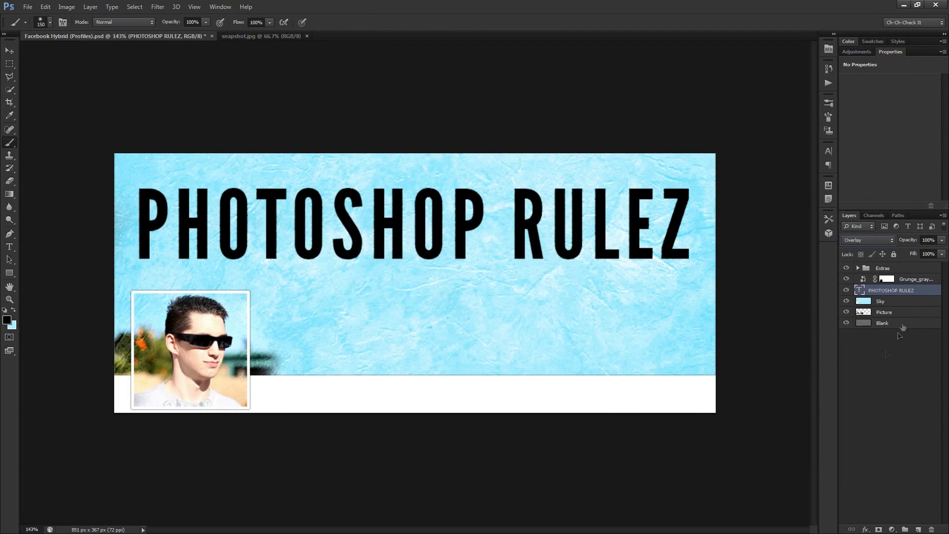
pyautogui.click(868, 240)
pyautogui.click(862, 343)
pyautogui.scroll(-2, 698, 297)
pyautogui.press(']')
pyautogui.press(']')
pyautogui.press(']')
pyautogui.press(']')
pyautogui.press(']')
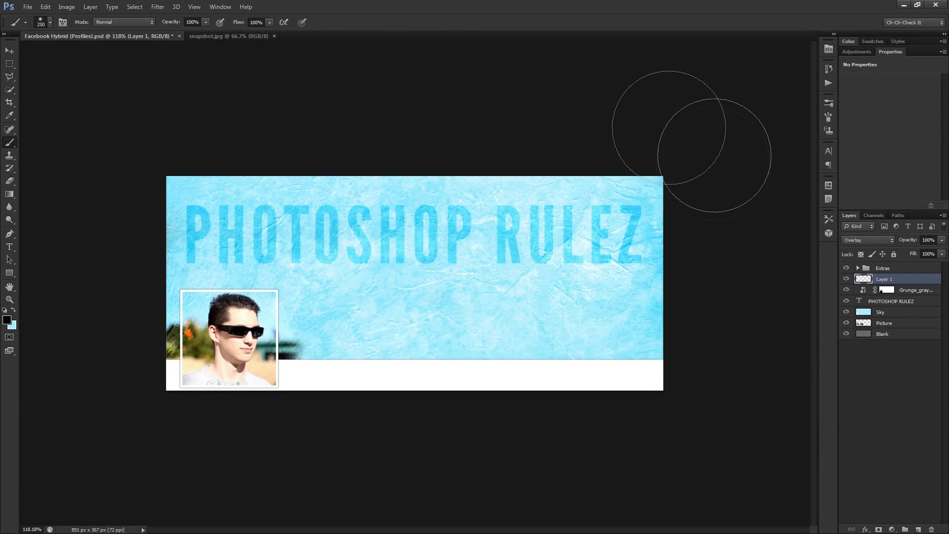
pyautogui.moveTo(170, 147); pyautogui.dragTo(504, 134)
pyautogui.press('[')
pyautogui.press('[')
pyautogui.press('[')
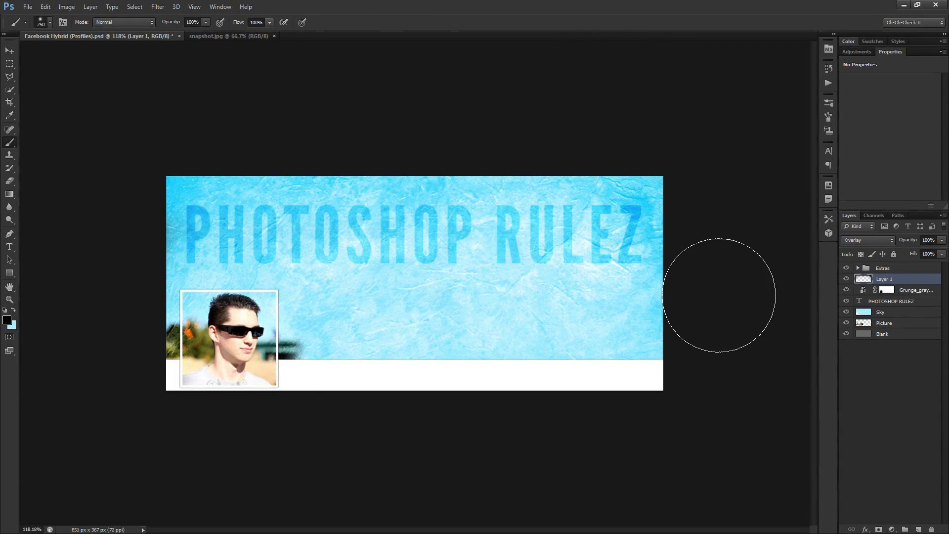
pyautogui.scroll(-1, 723, 300)
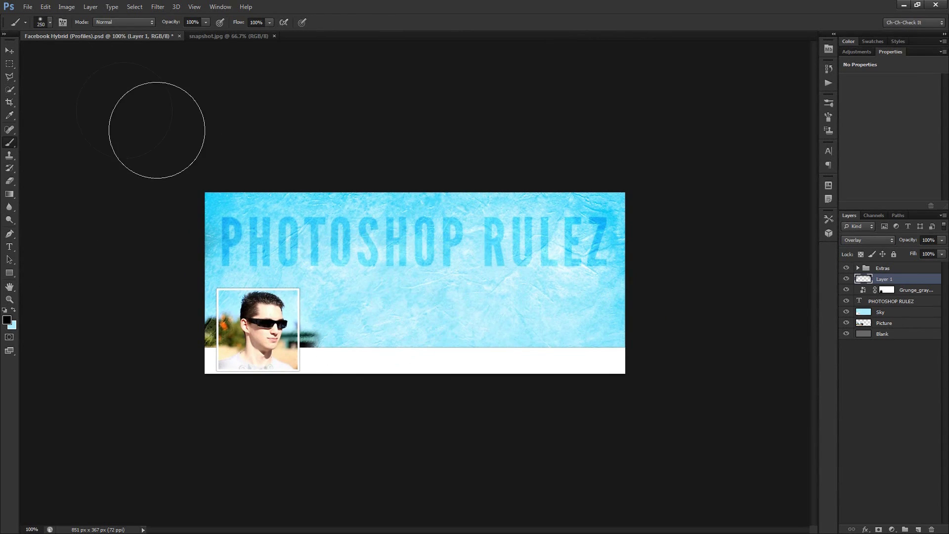
pyautogui.click(9, 51)
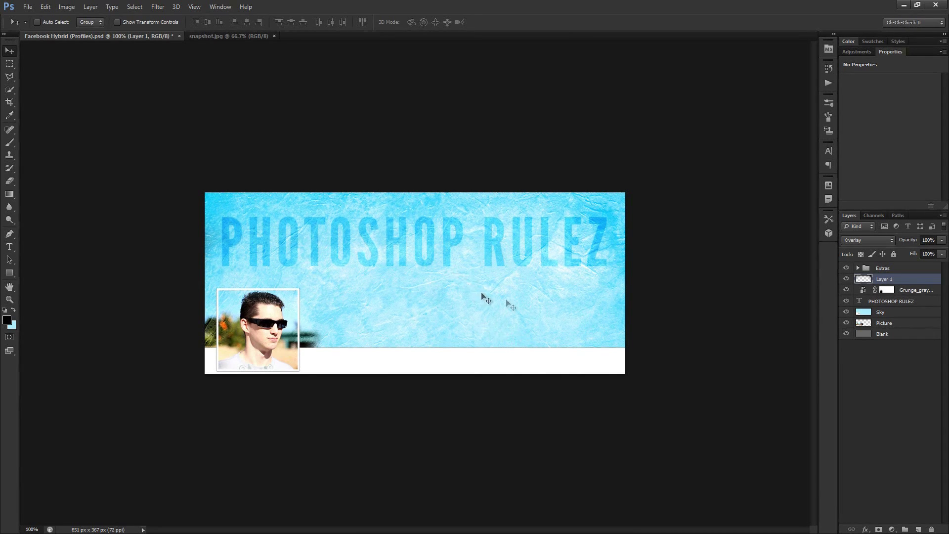
pyautogui.moveTo(880, 282); pyautogui.dragTo(885, 268)
# Hide the Extras group and stamp the visible banner into a merged Layer 2
pyautogui.click(846, 268)
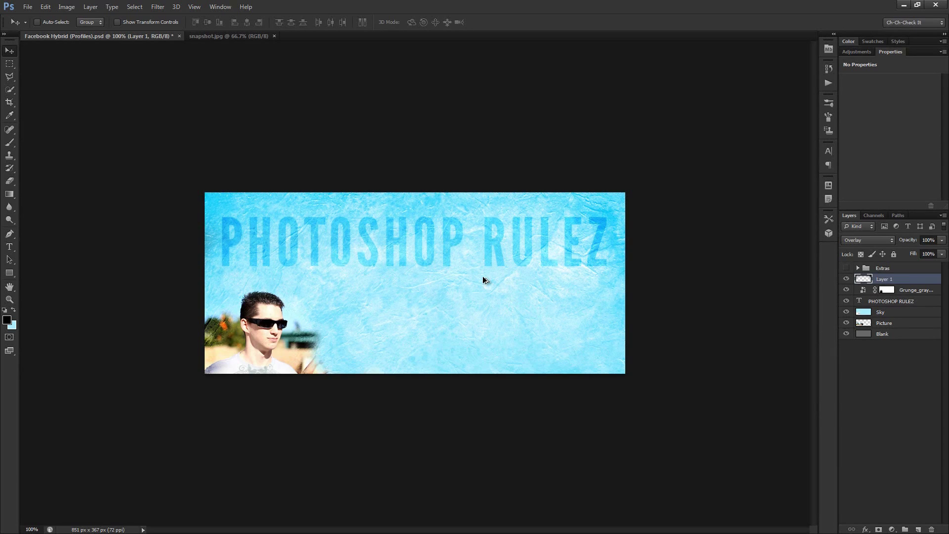
pyautogui.hotkey('ctrl', 'shift', 'alt', 'e')
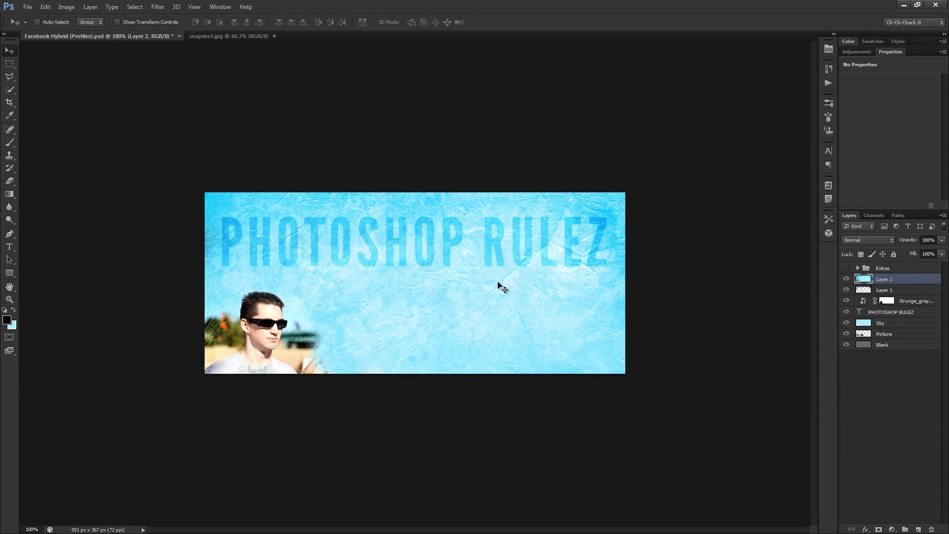
pyautogui.moveTo(403, 294)
pyautogui.mouseDown()
pyautogui.moveTo(442, 275)
pyautogui.moveTo(435, 260)
pyautogui.moveTo(402, 290)
pyautogui.mouseUp()
# Undo the merged copy's shift, view at 100%, and show Extras and the guides again
pyautogui.hotkey('ctrl', 'z')
pyautogui.scroll(4, 385, 284)
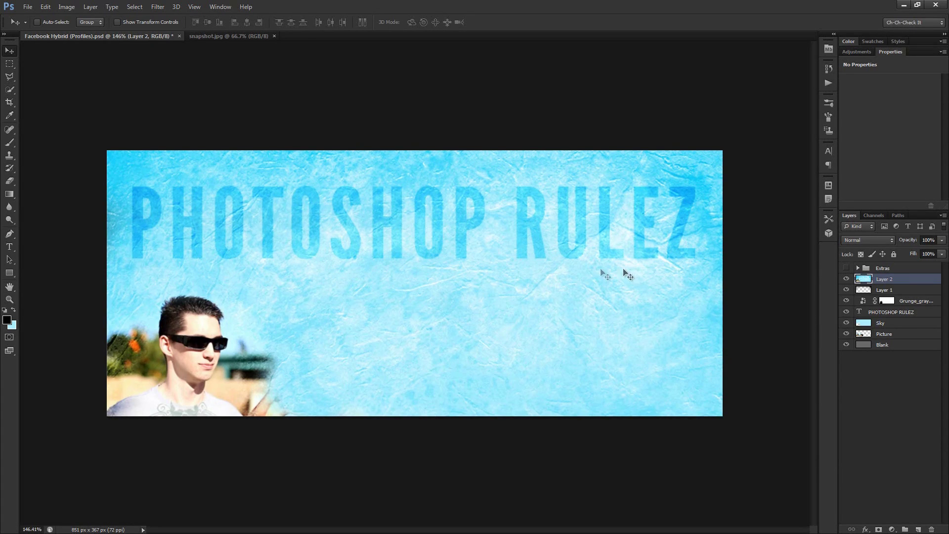
pyautogui.scroll(-3, 537, 300)
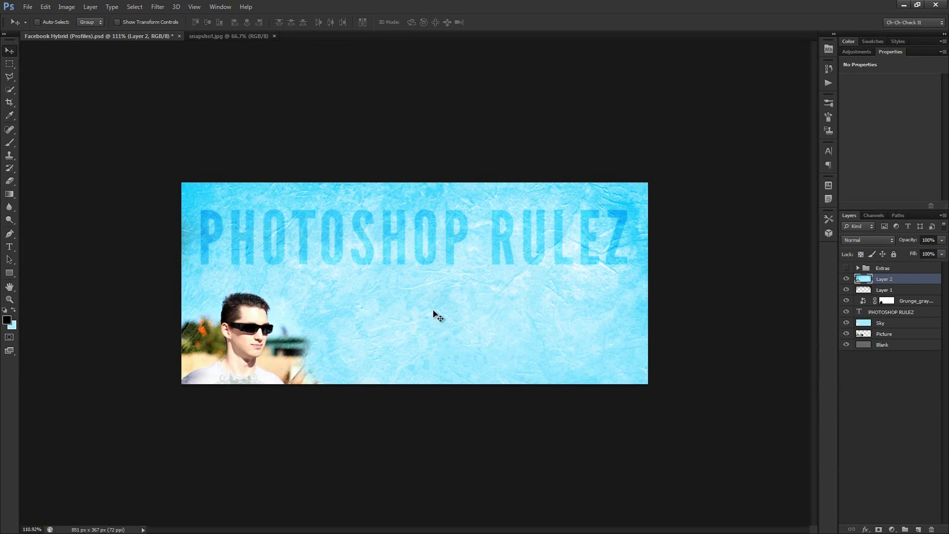
pyautogui.hotkey('ctrl', '1')
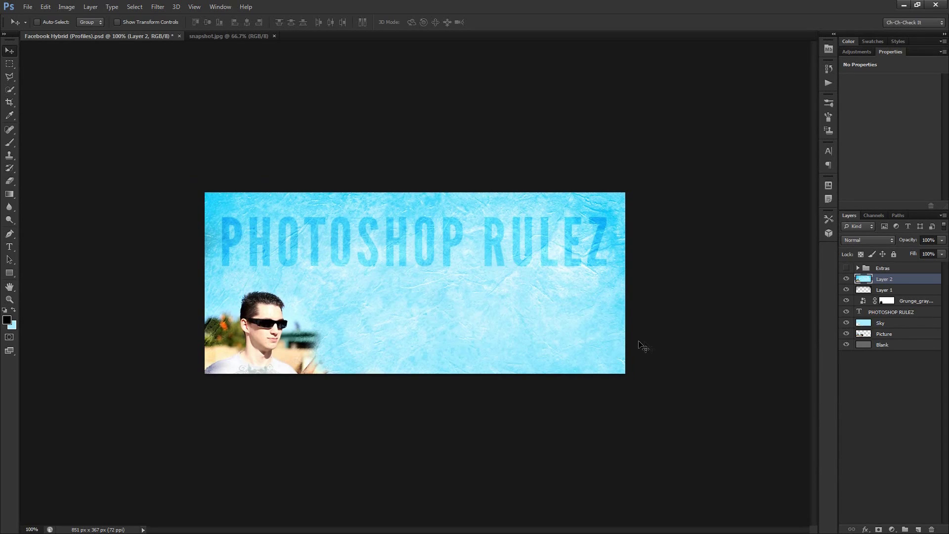
pyautogui.click(846, 267)
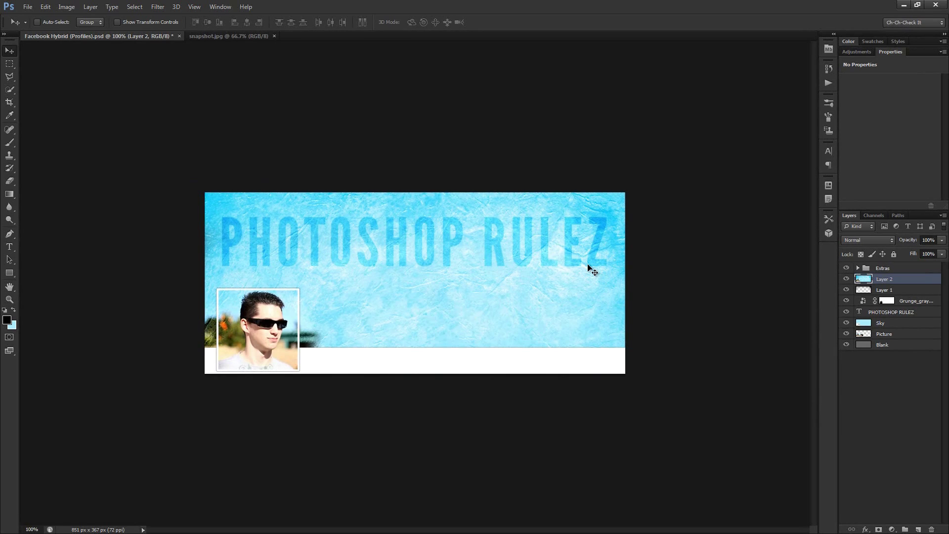
pyautogui.hotkey('ctrl', ';')
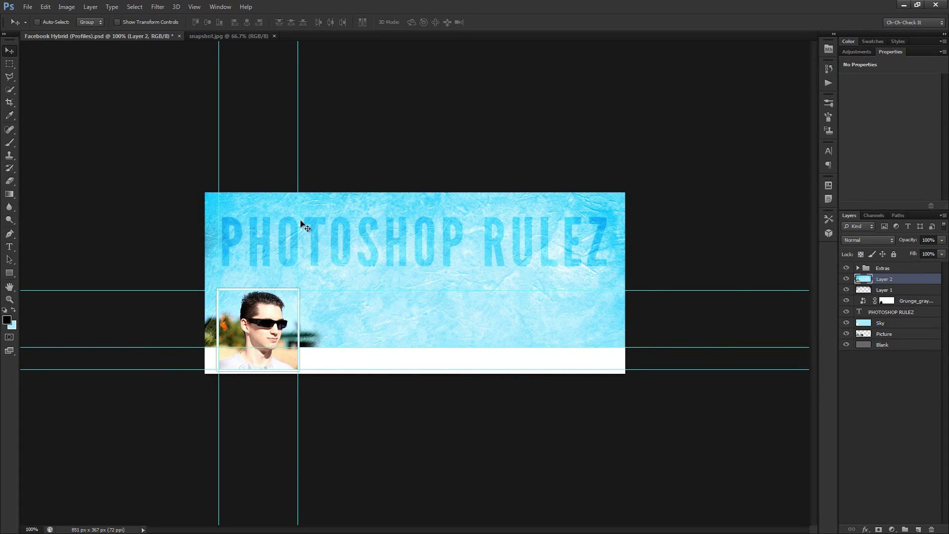
# Draw a rectangular selection over the cover area above the white bar, then hide Extras
pyautogui.click(10, 64)
pyautogui.rightClick(9, 63)
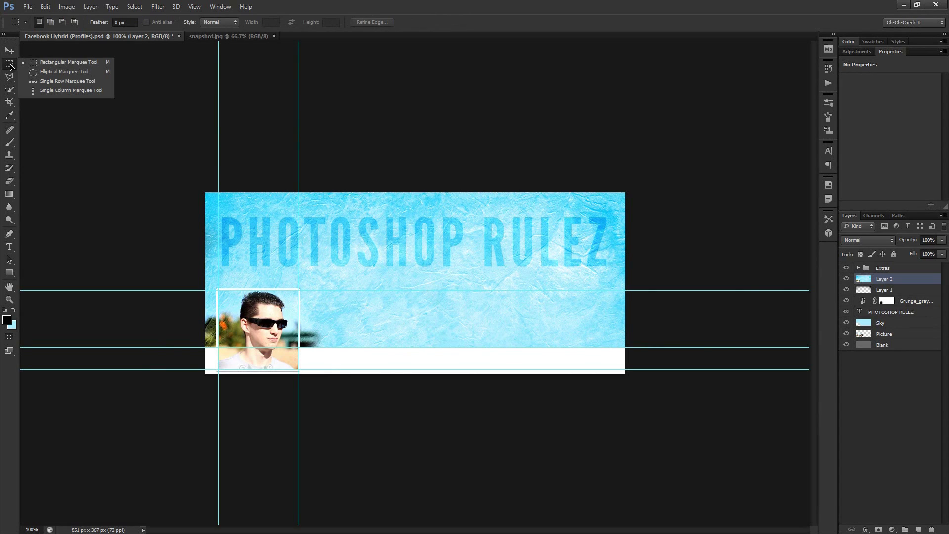
pyautogui.click(59, 65)
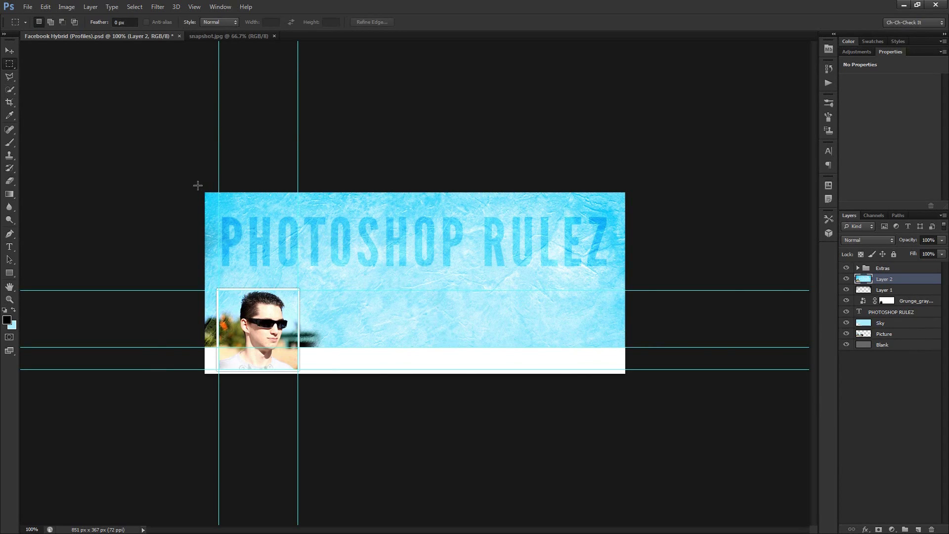
pyautogui.moveTo(200, 187); pyautogui.dragTo(635, 348)
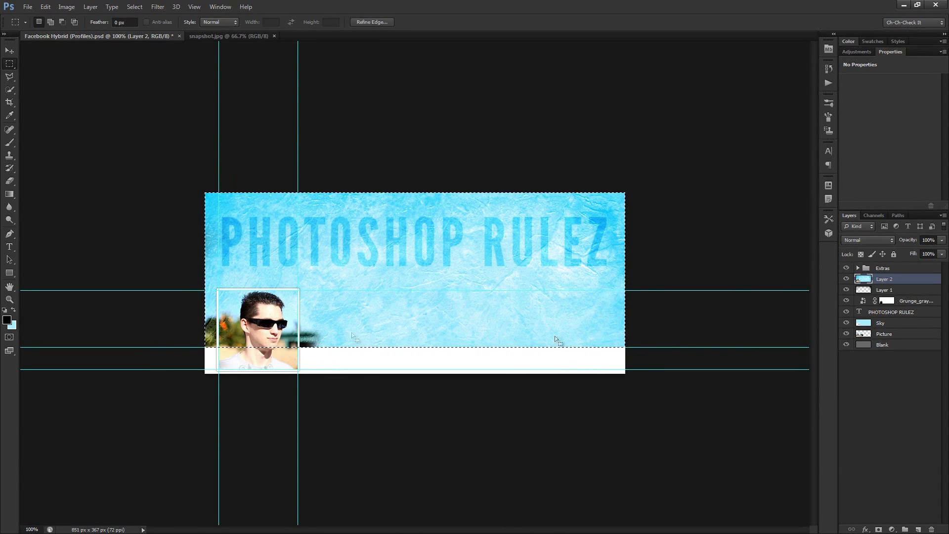
pyautogui.click(846, 268)
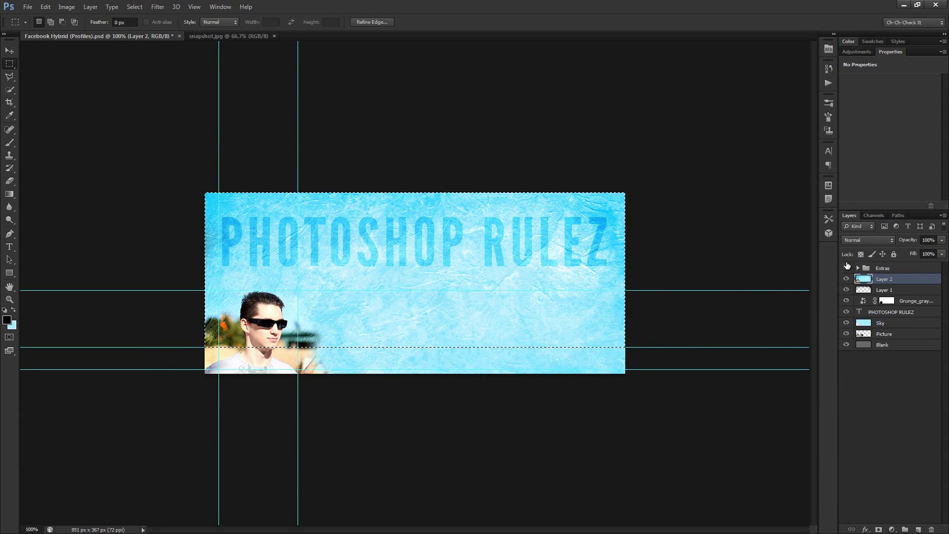
# Crop to the selection and save it as Banner.jpg at Maximum JPEG quality
pyautogui.click(67, 7)
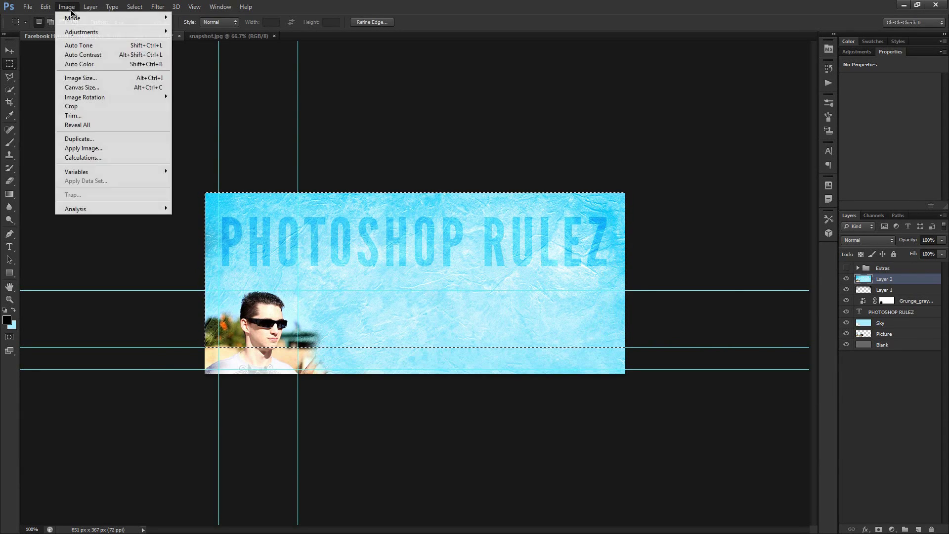
pyautogui.click(96, 107)
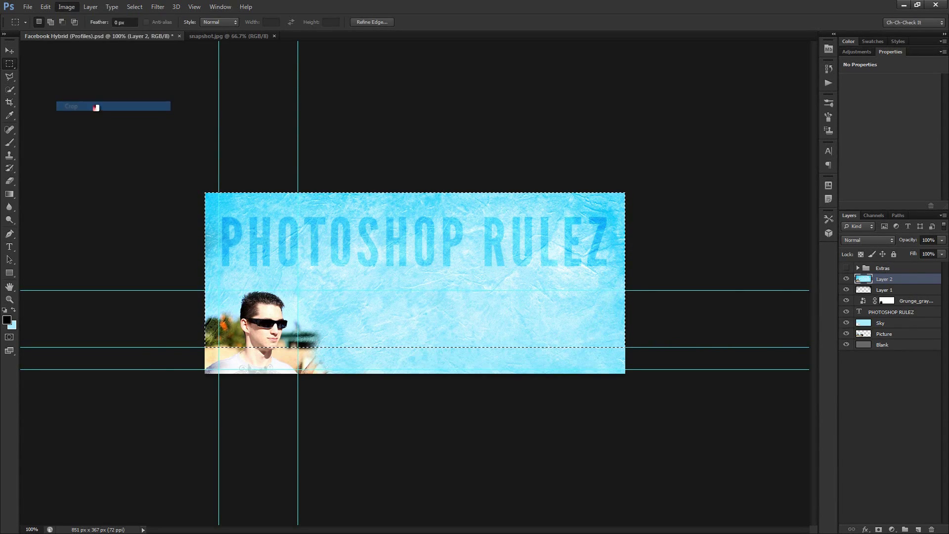
pyautogui.click(27, 7)
pyautogui.click(56, 130)
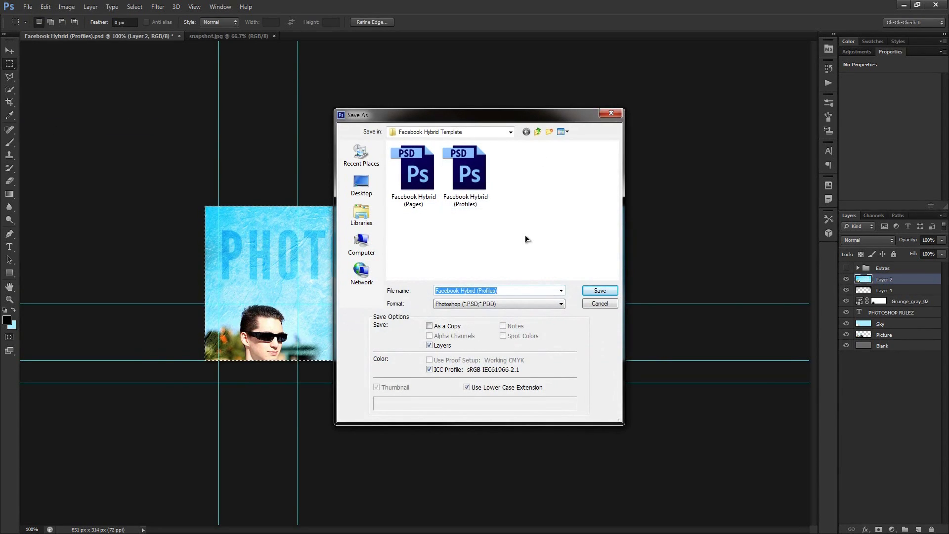
pyautogui.write('Banner')
pyautogui.press('Tab')
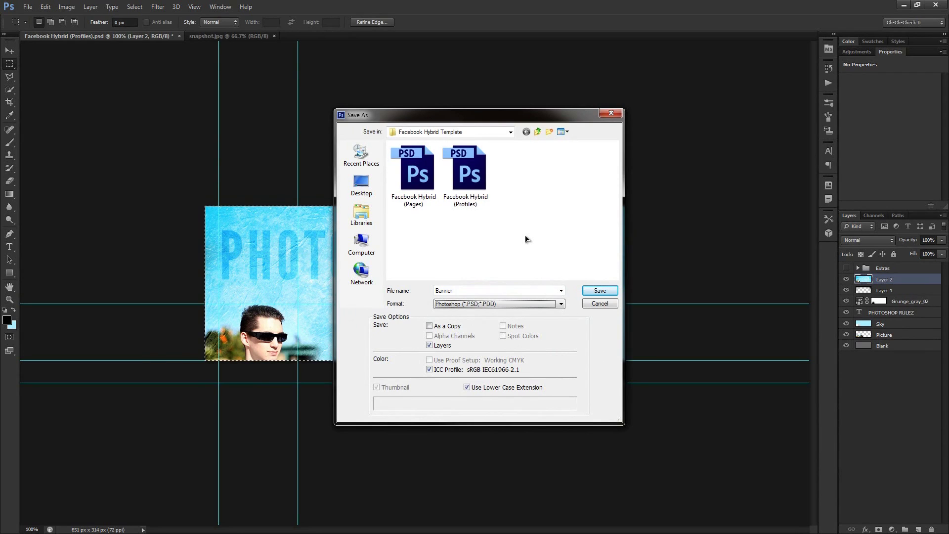
pyautogui.press('j')
pyautogui.click(599, 291)
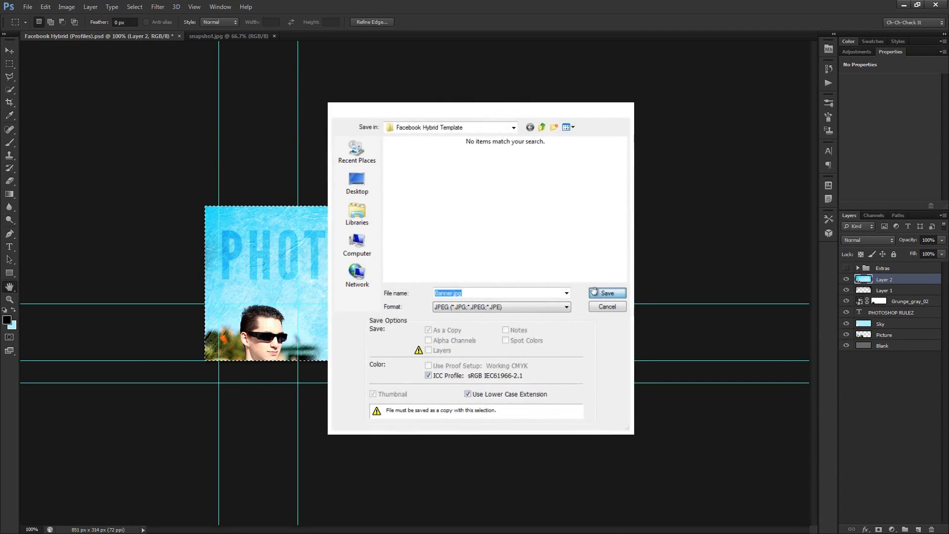
pyautogui.click(437, 242)
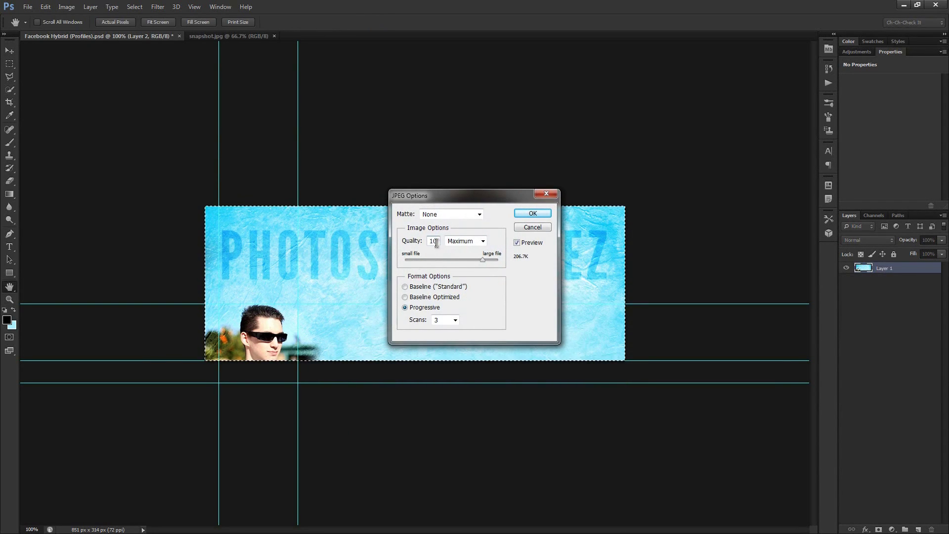
pyautogui.click(538, 212)
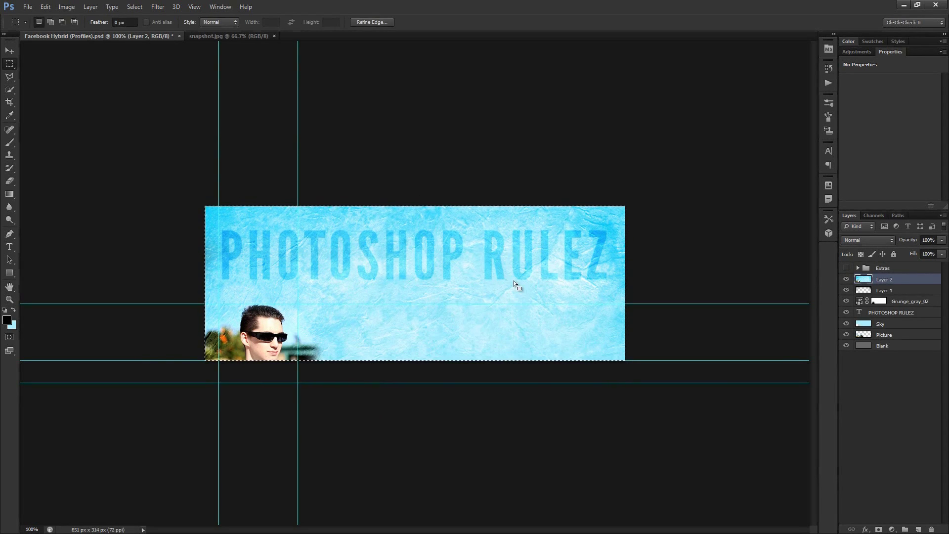
# Undo the crop, show Extras, marquee the square profile-picture area along the guides, then hide Extras
pyautogui.hotkey('ctrl', 'z')
pyautogui.hotkey('ctrl', 'd')
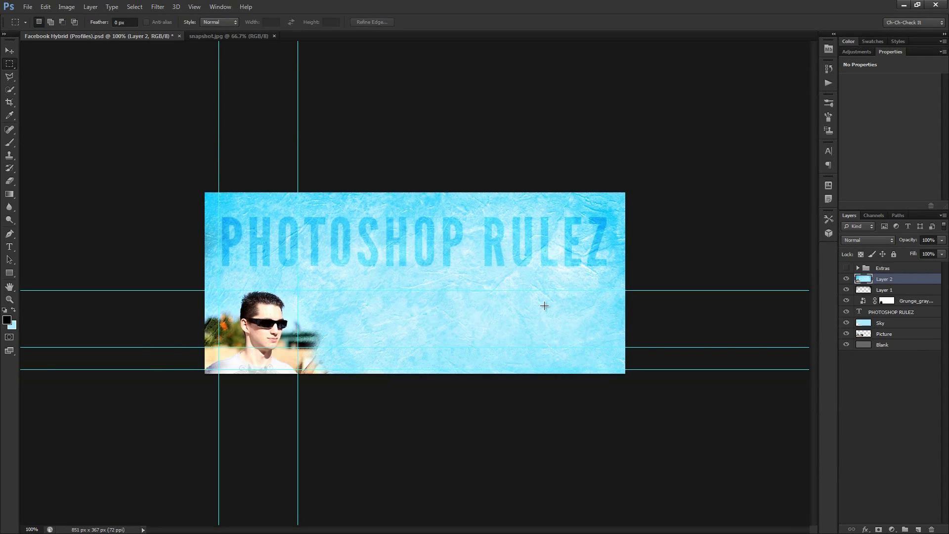
pyautogui.click(846, 269)
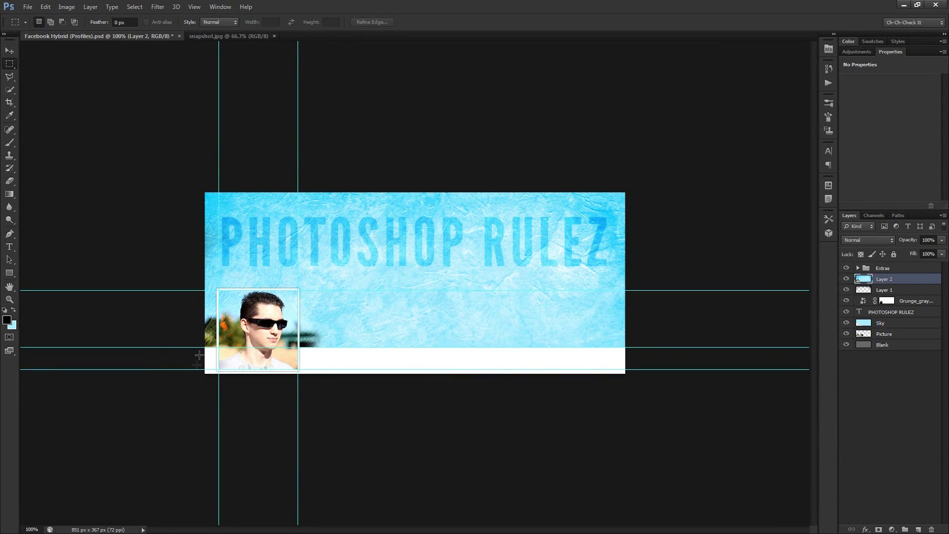
pyautogui.scroll(5, 199, 352)
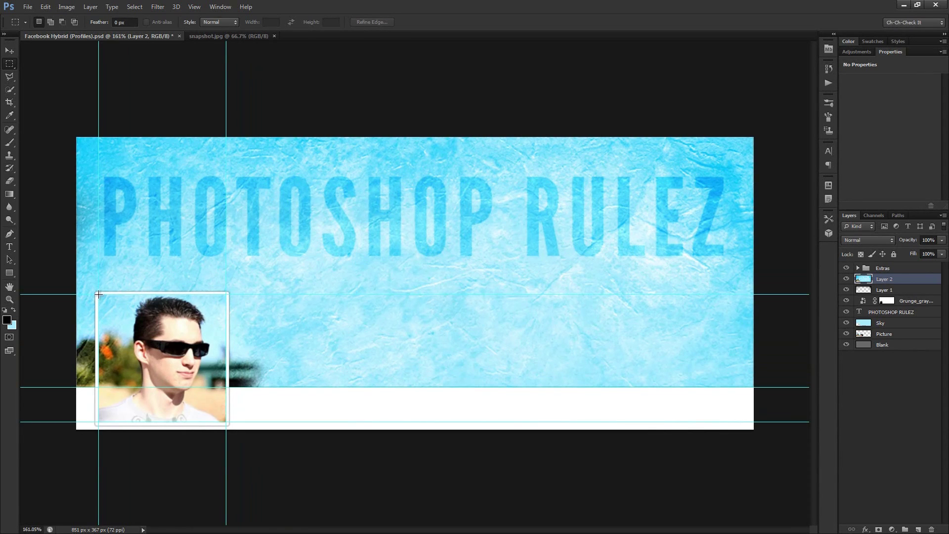
pyautogui.moveTo(99, 294); pyautogui.dragTo(227, 423)
pyautogui.click(846, 268)
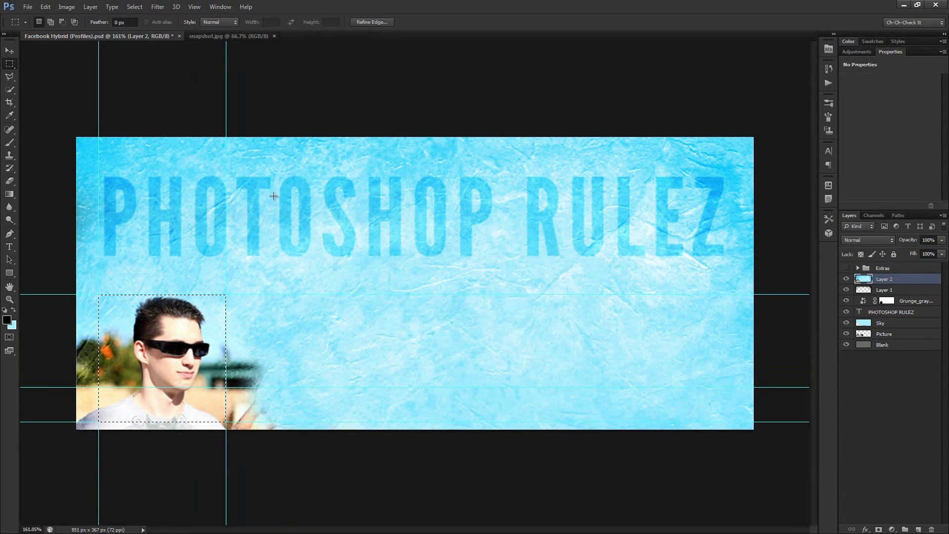
# Crop to the face selection and save it as a 'Profile Picture' JPEG
pyautogui.click(67, 7)
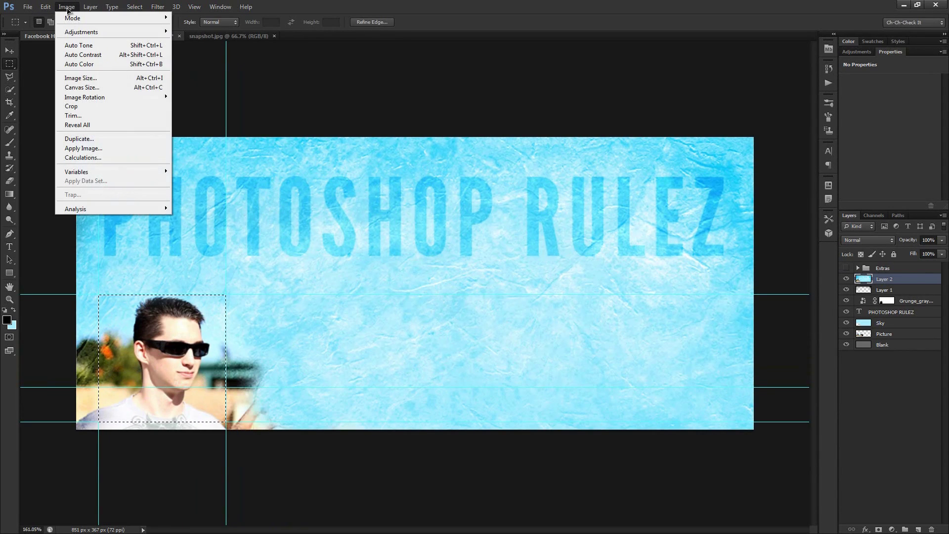
pyautogui.click(87, 106)
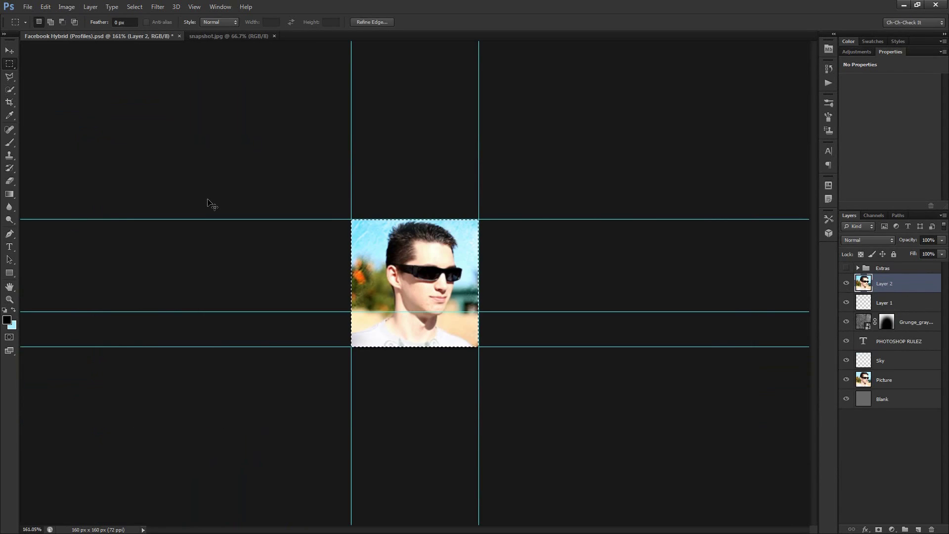
pyautogui.hotkey('ctrl', 'shift', 's')
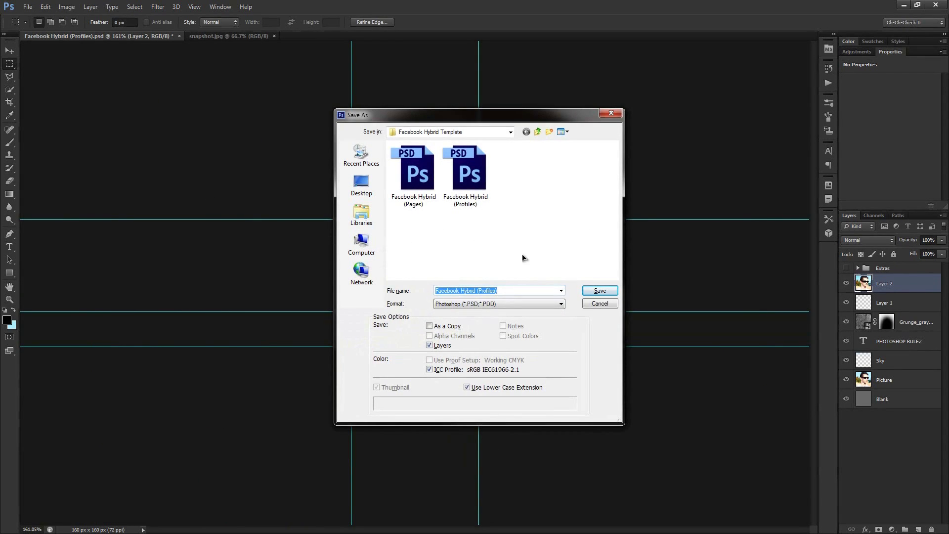
pyautogui.write('Profile Picture')
pyautogui.press('Tab')
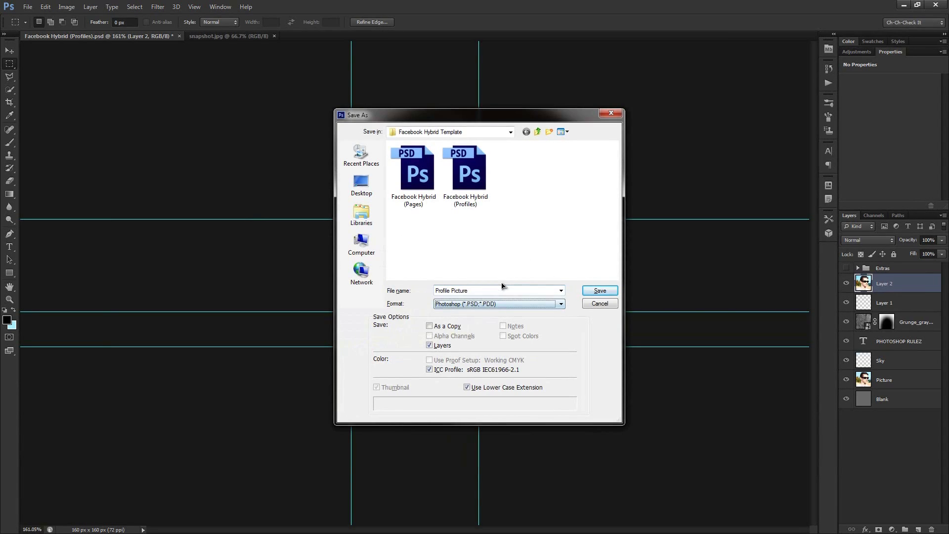
pyautogui.press('j')
pyautogui.click(604, 291)
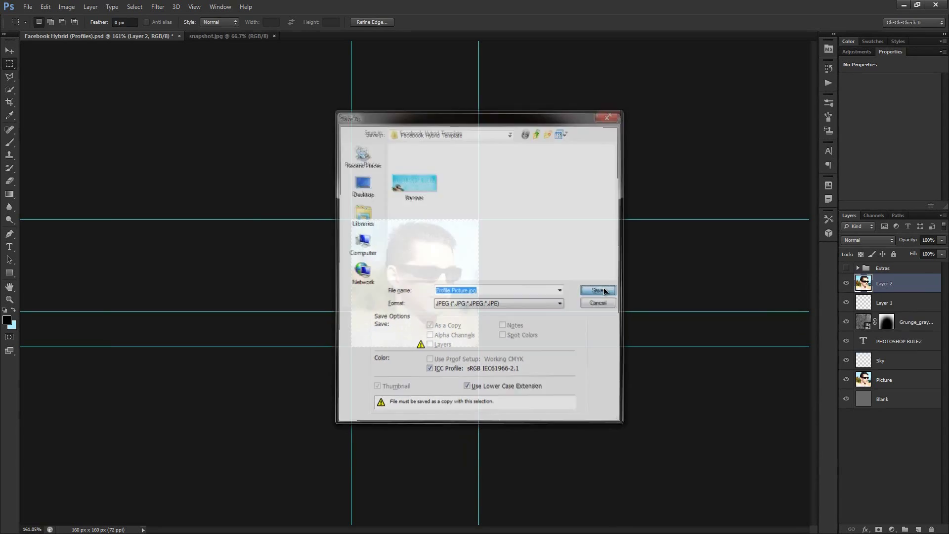
pyautogui.press('Return')
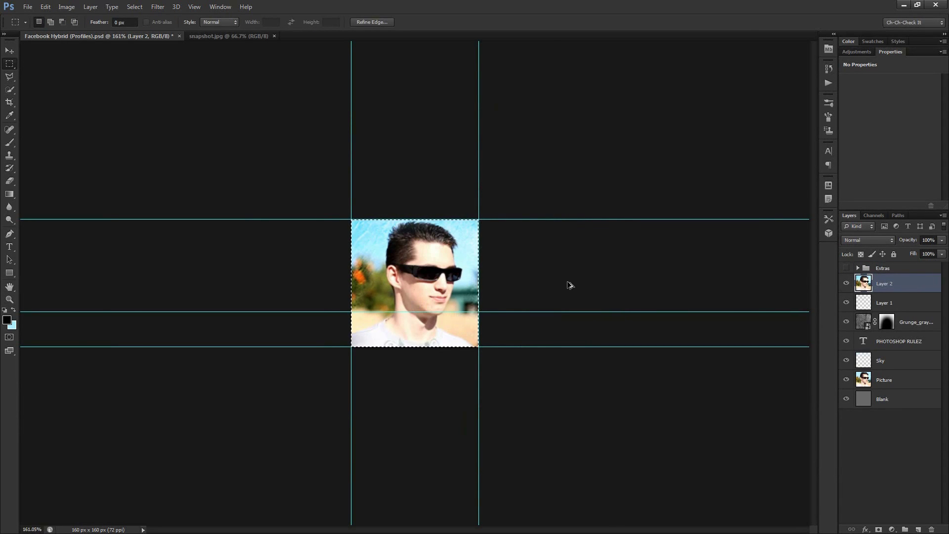
# Undo the crop, clear the selection, and show the Extras group again
pyautogui.hotkey('ctrl', 'z')
pyautogui.hotkey('ctrl', 'd')
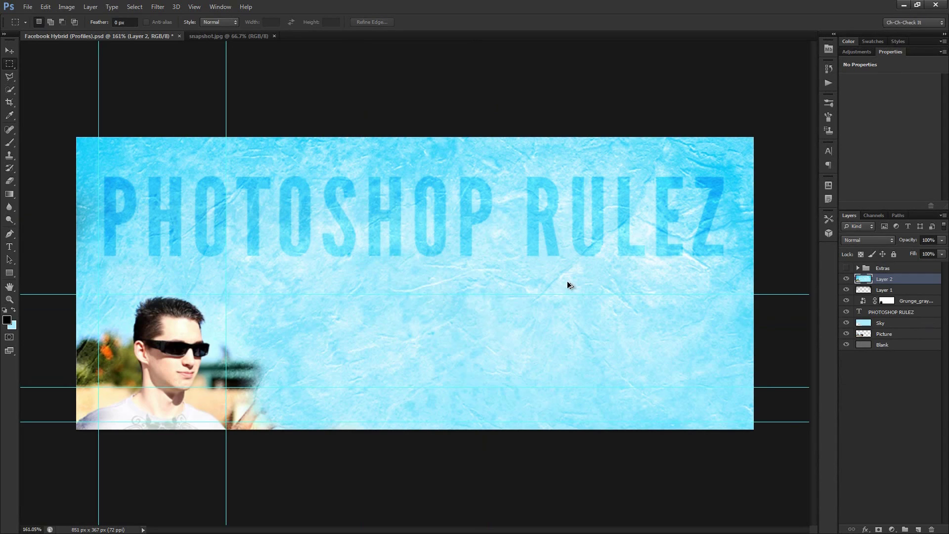
pyautogui.click(846, 267)
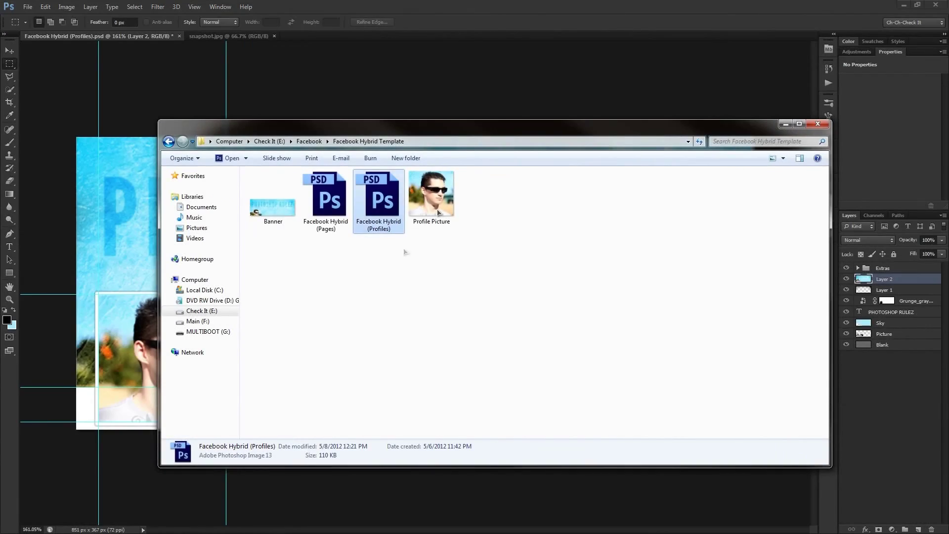
# Select the exported 160 × 160 Profile Picture JPEG in the Facebook Hybrid Template folder
pyautogui.click(438, 213)
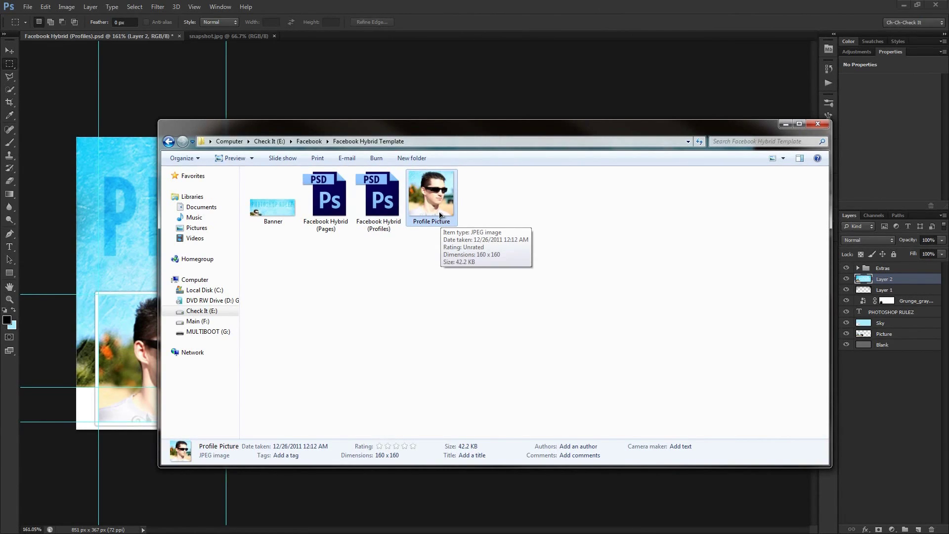
# Open Profile Picture.jpg in Photoshop by dragging it from Explorer onto the window
pyautogui.moveTo(439, 213); pyautogui.dragTo(478, 16)
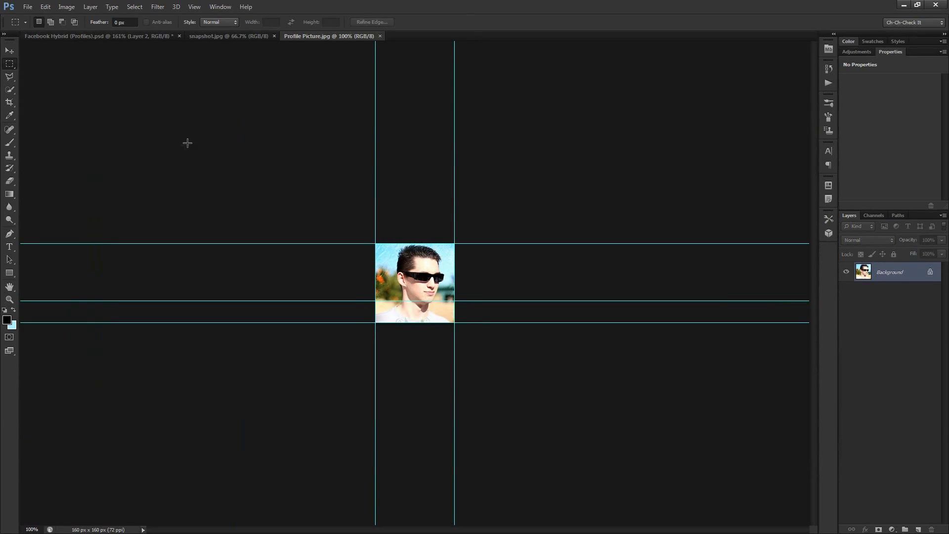
# Resize Profile Picture to 180 × 180 px via Image Size and save the file
pyautogui.click(67, 7)
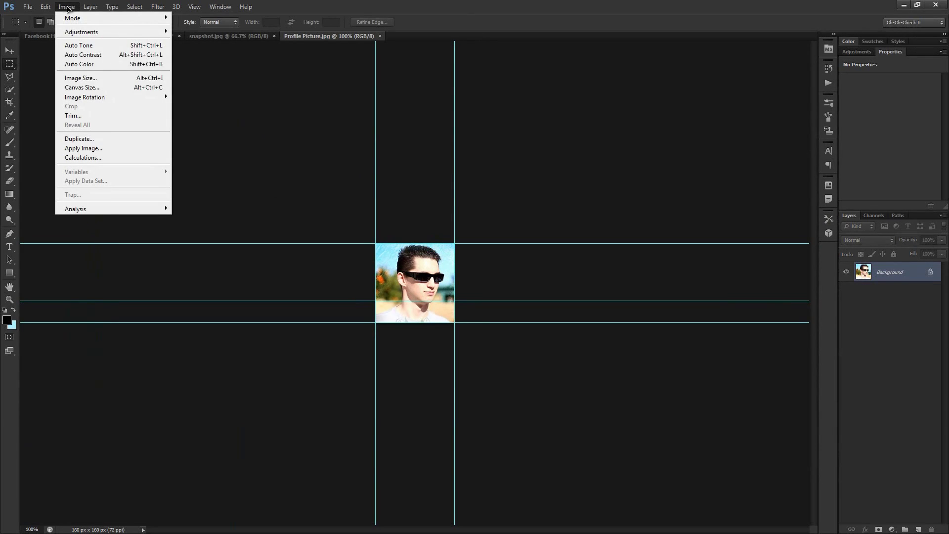
pyautogui.click(81, 79)
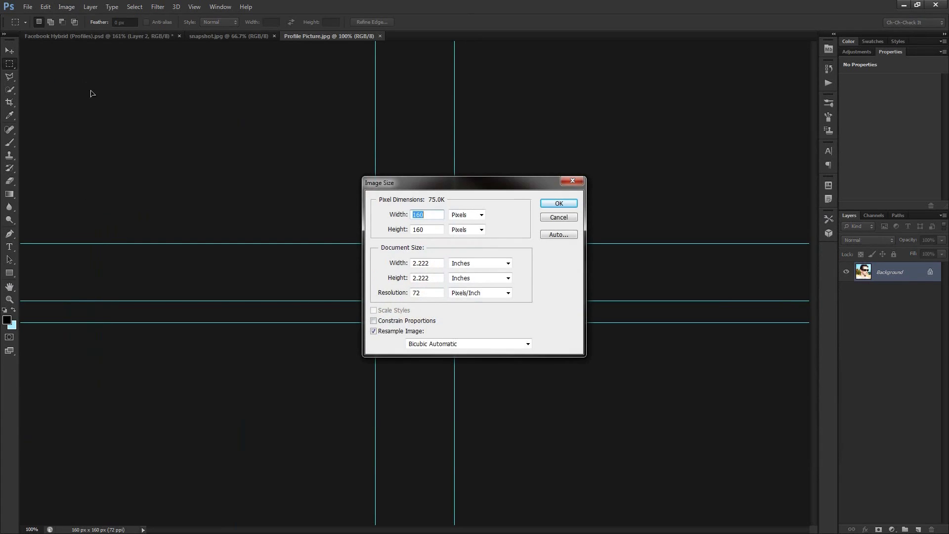
pyautogui.write('180')
pyautogui.press('Tab')
pyautogui.press('Tab')
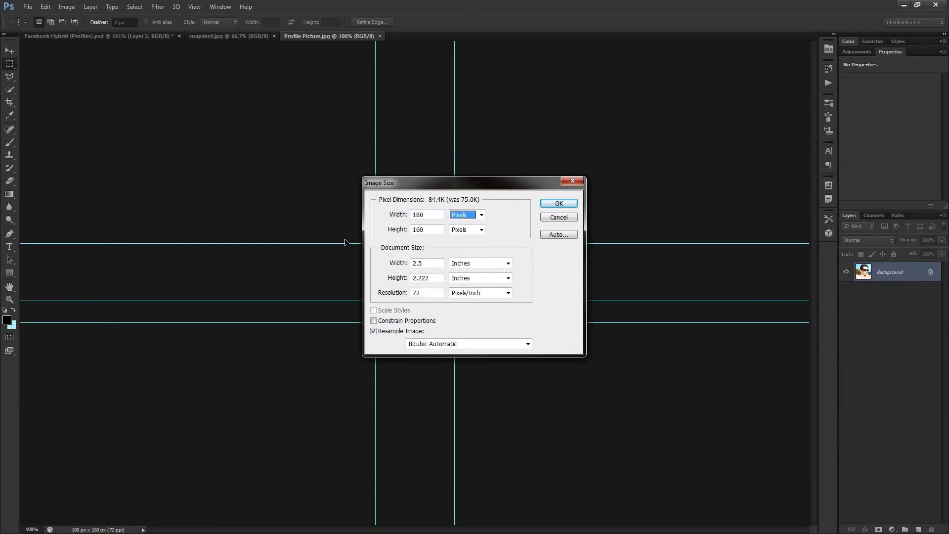
pyautogui.write('180')
pyautogui.click(568, 204)
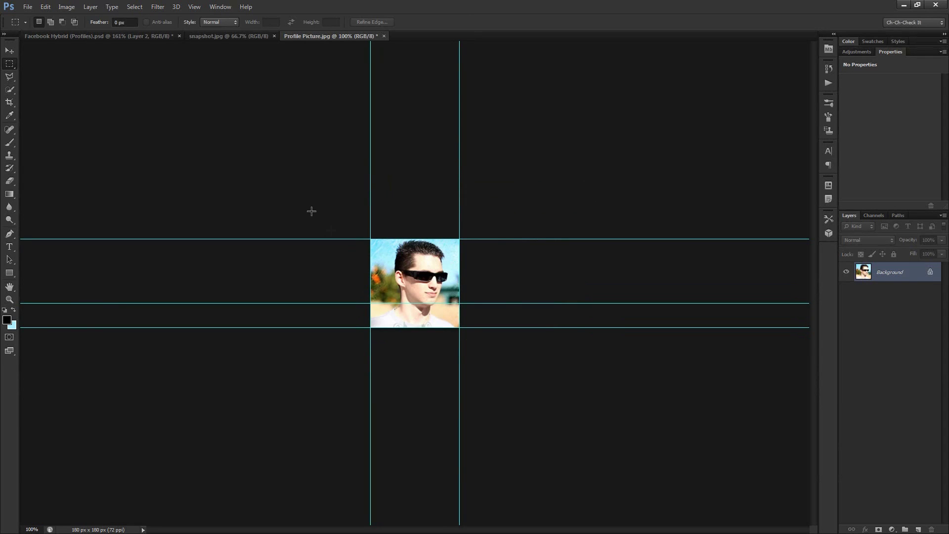
pyautogui.click(29, 7)
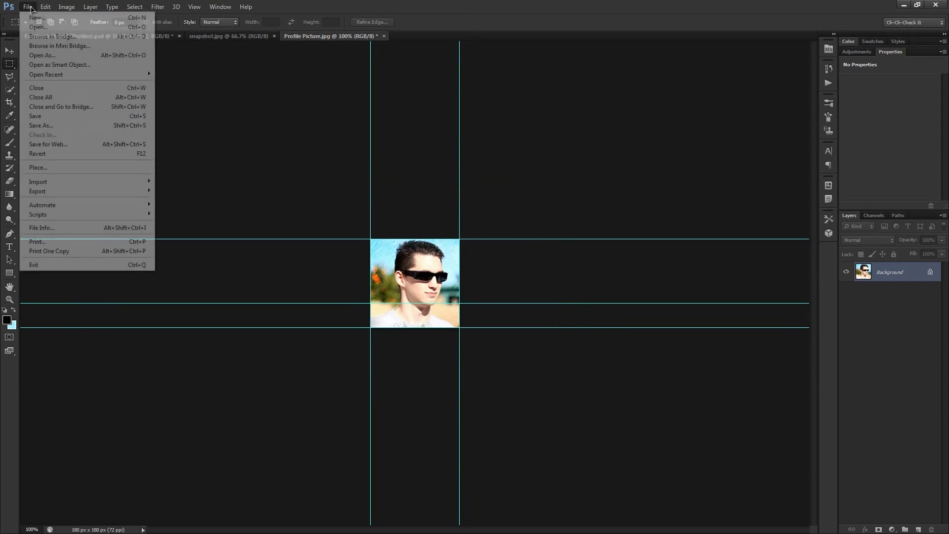
pyautogui.click(40, 116)
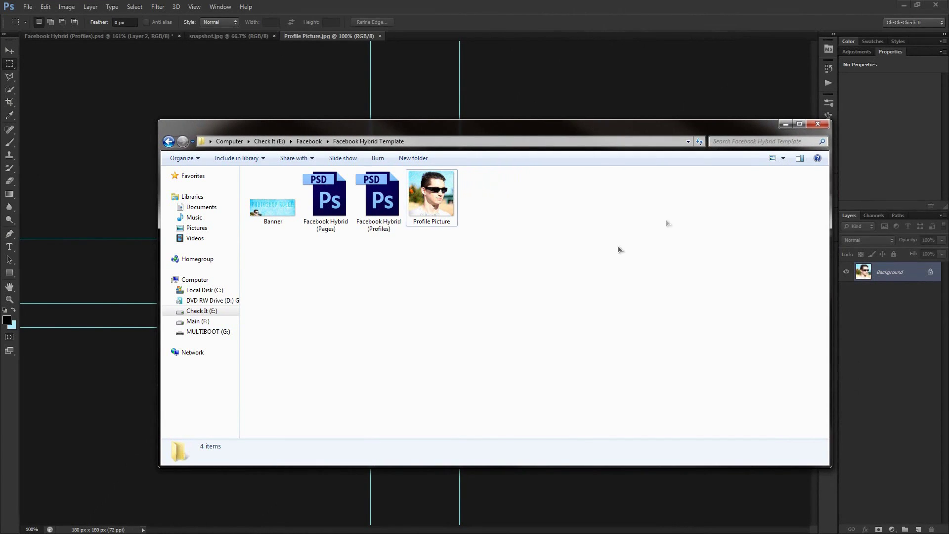
# Select the resaved Profile Picture file in Explorer to check its details
pyautogui.click(430, 208)
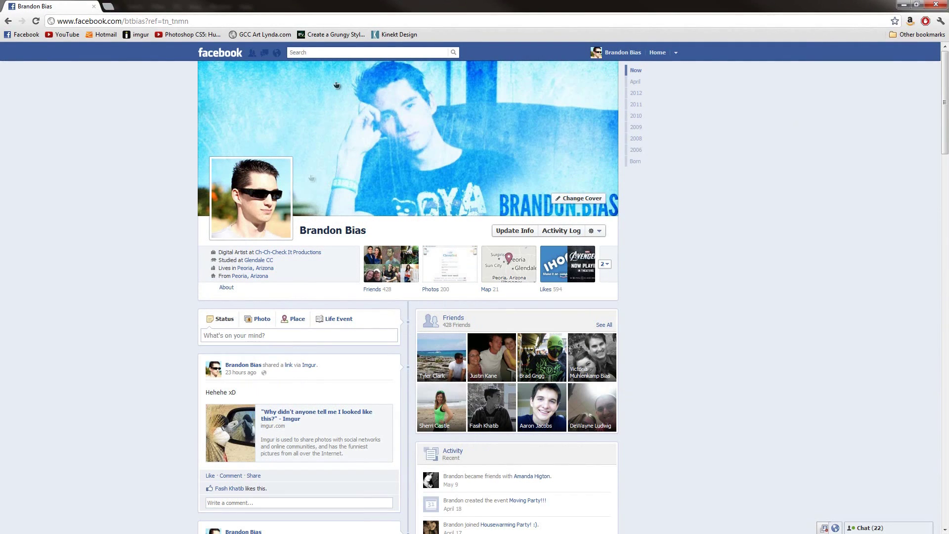
pyautogui.moveTo(257, 188)
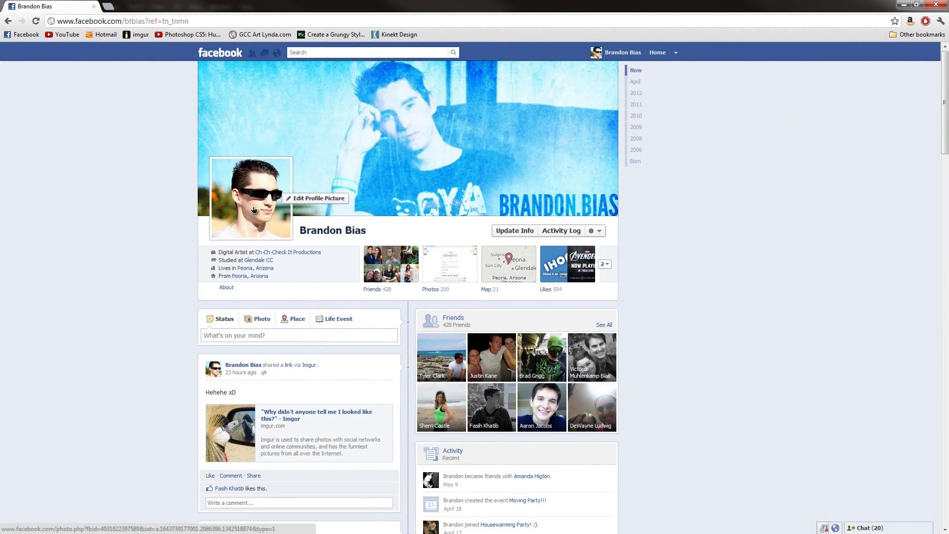
pyautogui.click(310, 199)
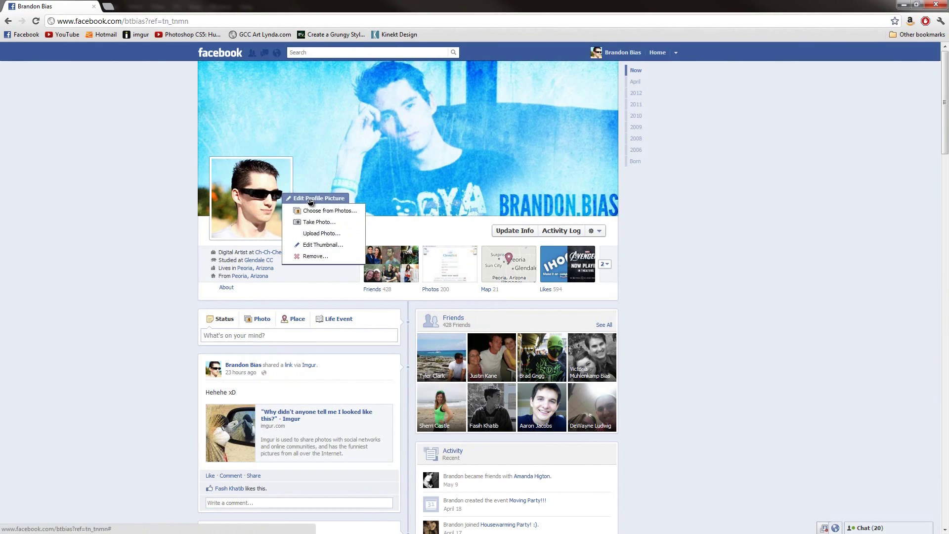
pyautogui.click(322, 234)
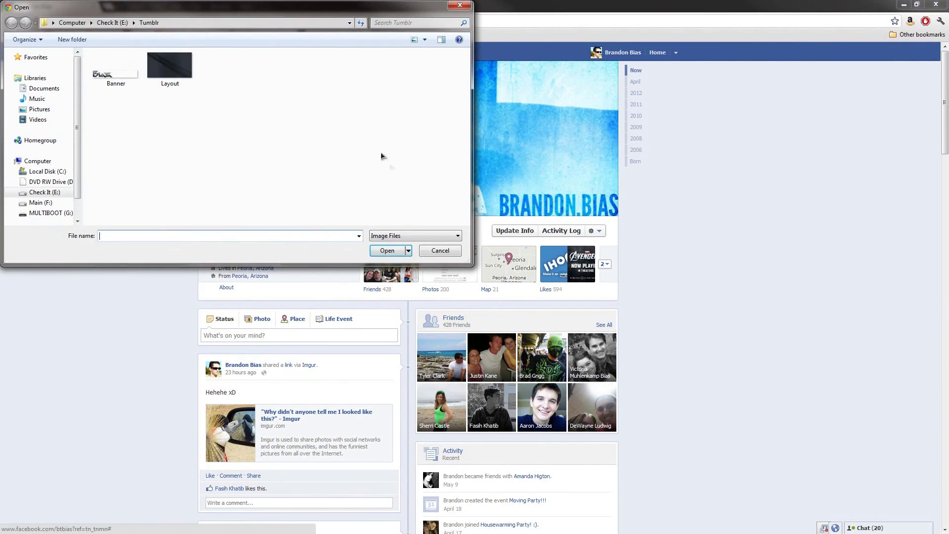
pyautogui.click(44, 192)
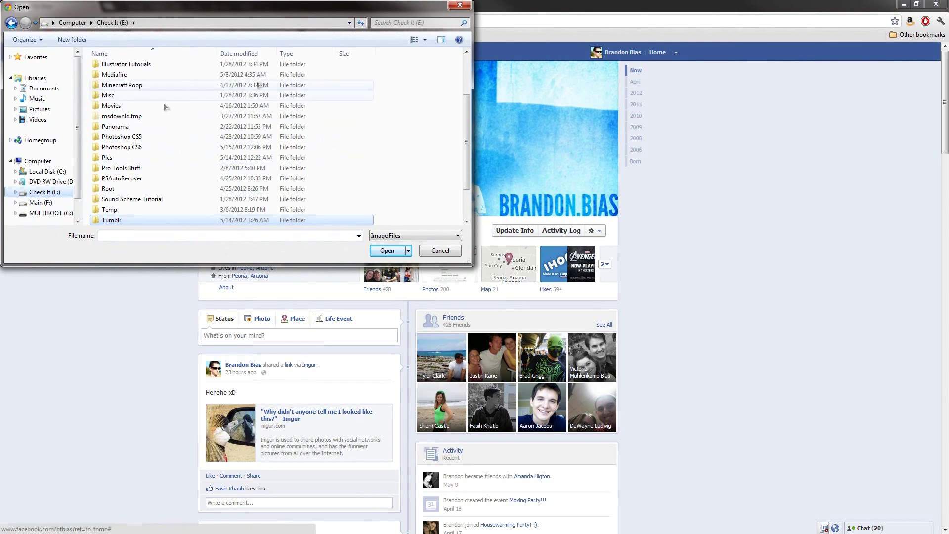
pyautogui.click(138, 148)
pyautogui.doubleClick(139, 150)
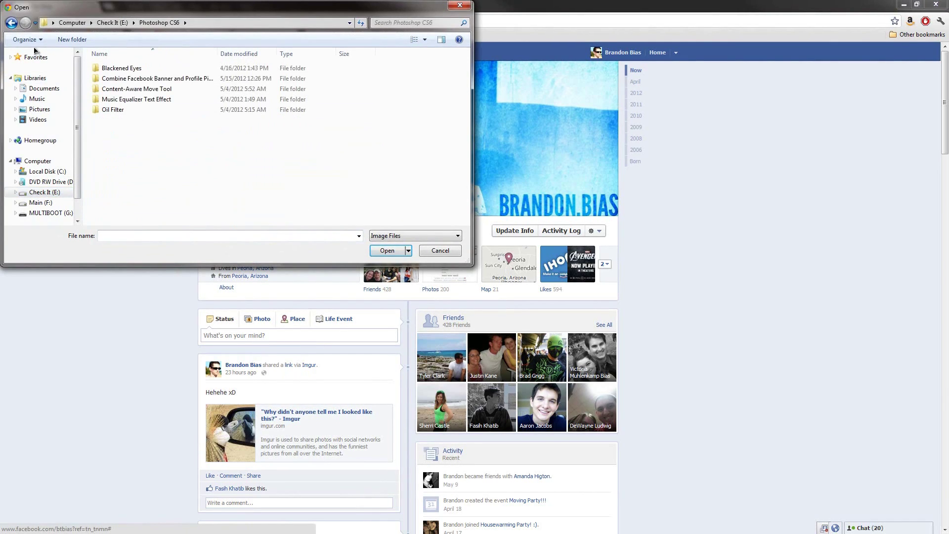
pyautogui.click(12, 23)
pyautogui.doubleClick(118, 109)
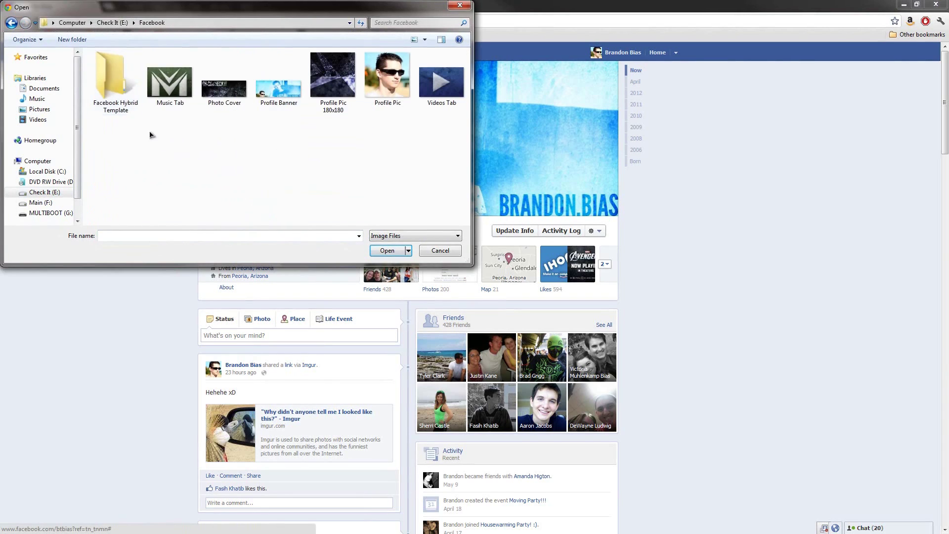
pyautogui.doubleClick(111, 85)
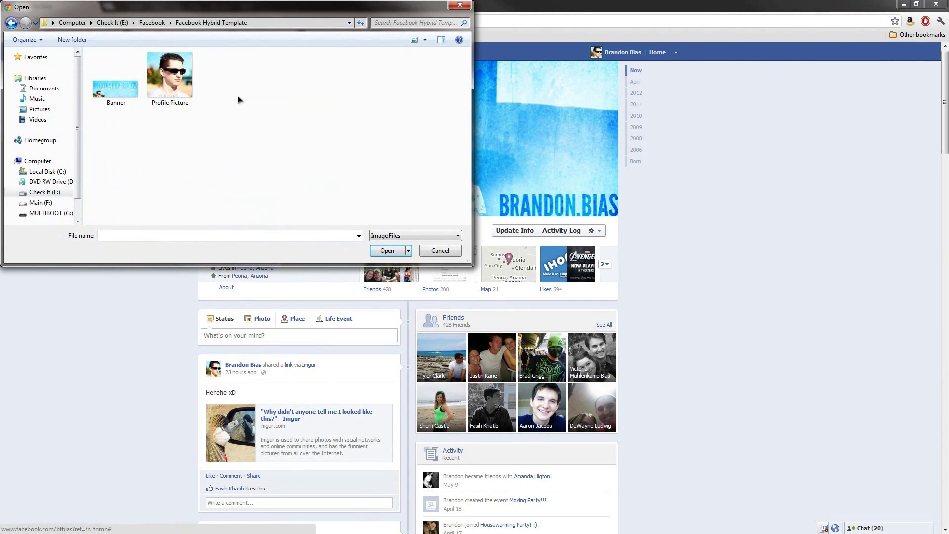
pyautogui.moveTo(210, 14); pyautogui.dragTo(307, 54)
pyautogui.click(267, 117)
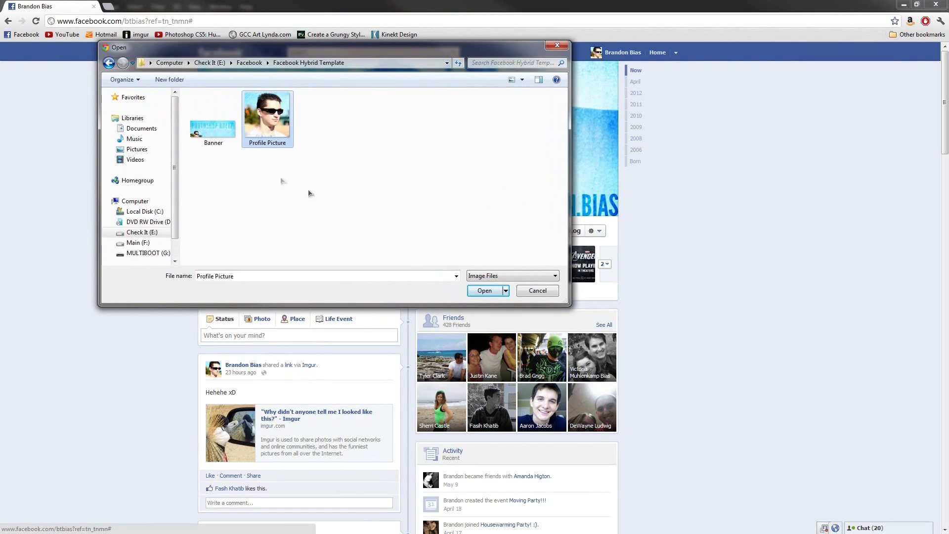
pyautogui.click(538, 290)
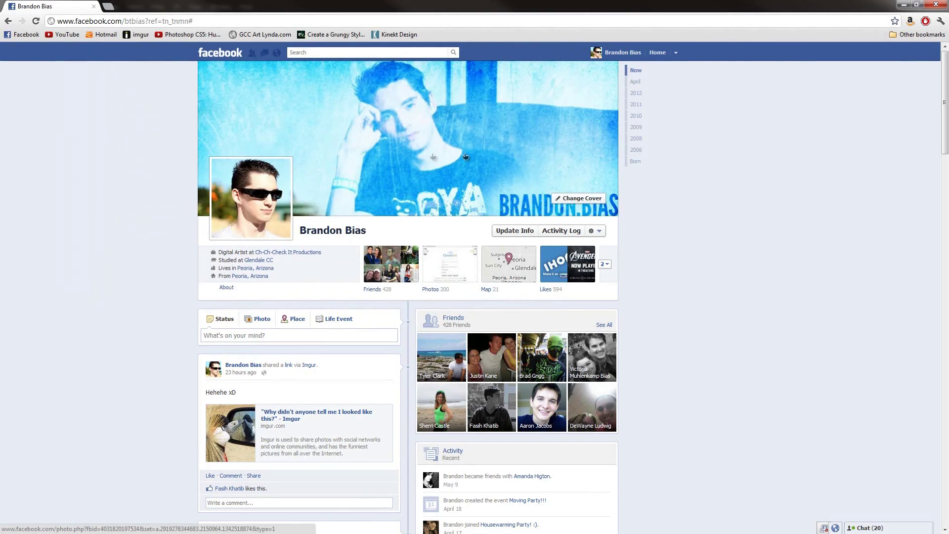
pyautogui.click(587, 198)
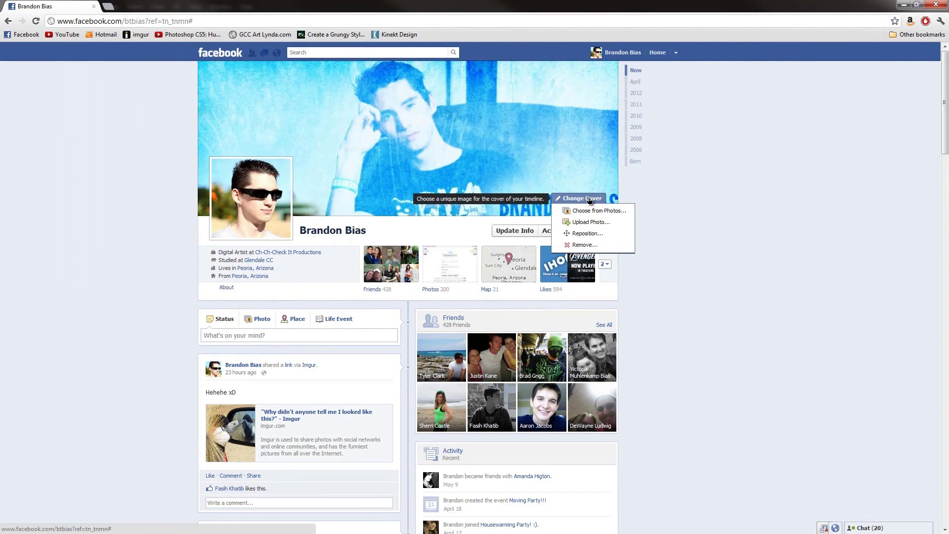
pyautogui.click(601, 225)
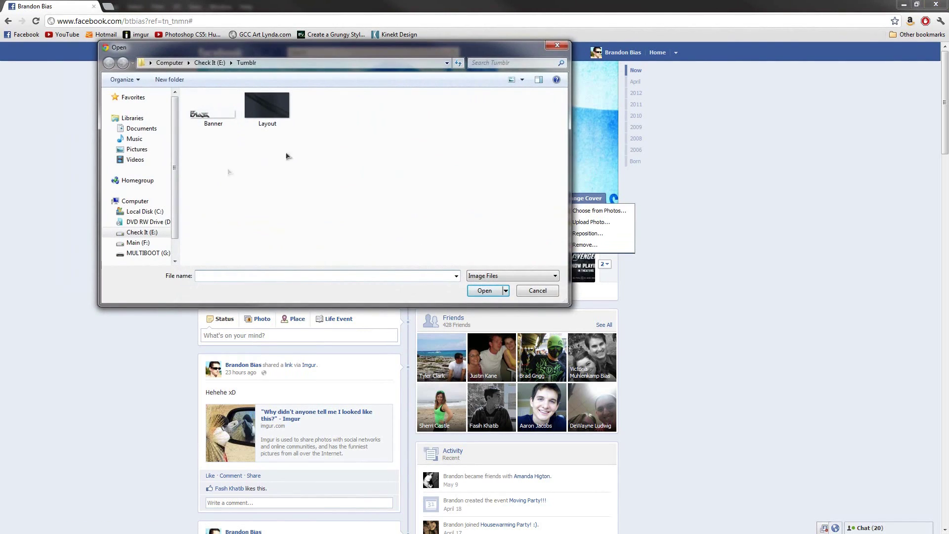
pyautogui.click(536, 293)
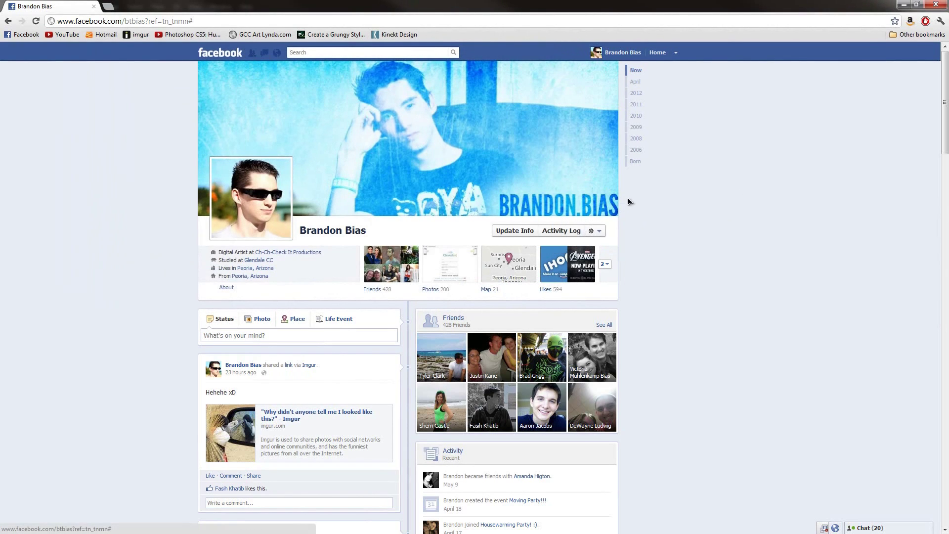